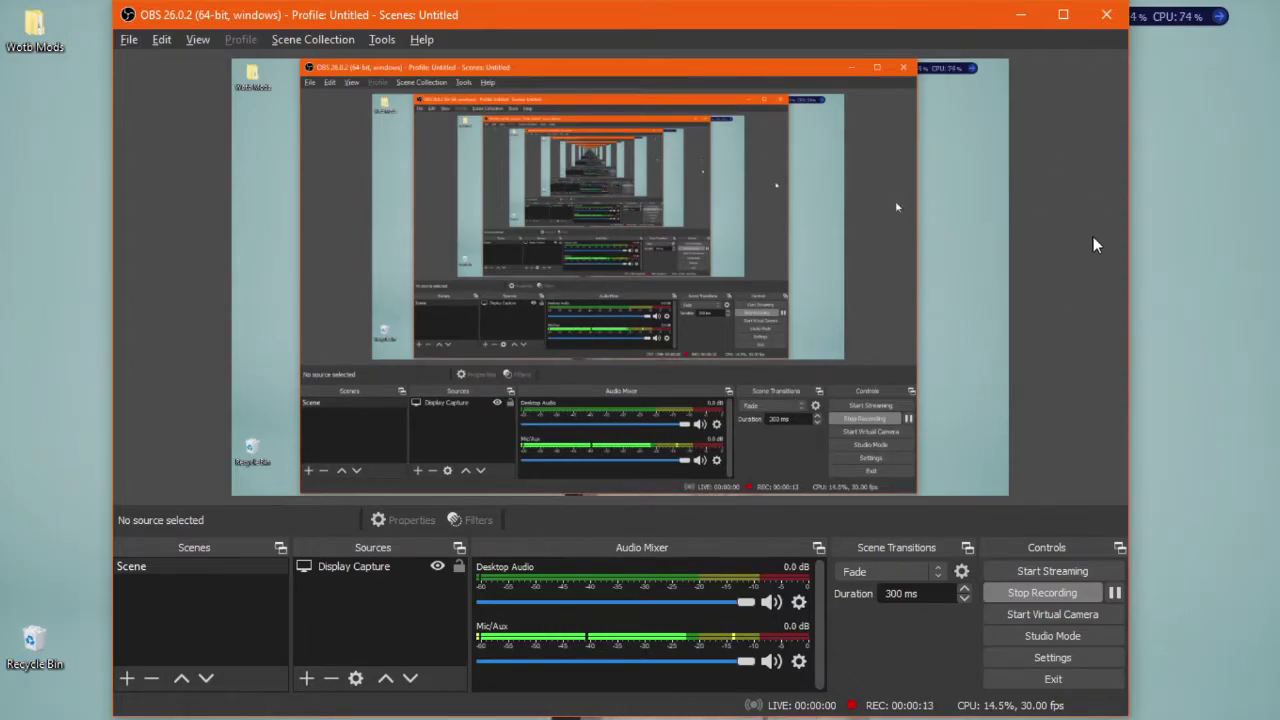
# - Minimize the recorder and examine the Anime Itasensha skins page, including its changelog of supported tanks and its installation instructions
pyautogui.click(1021, 15)
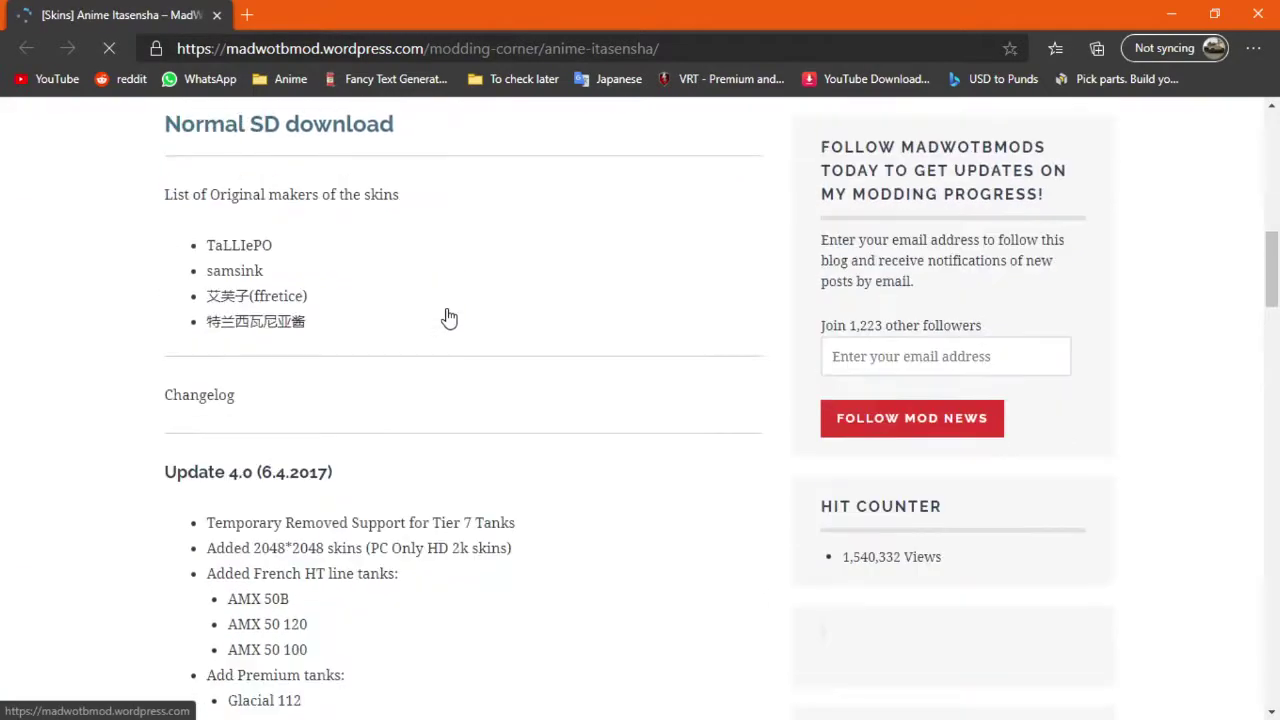
pyautogui.scroll(-4, 448, 318)
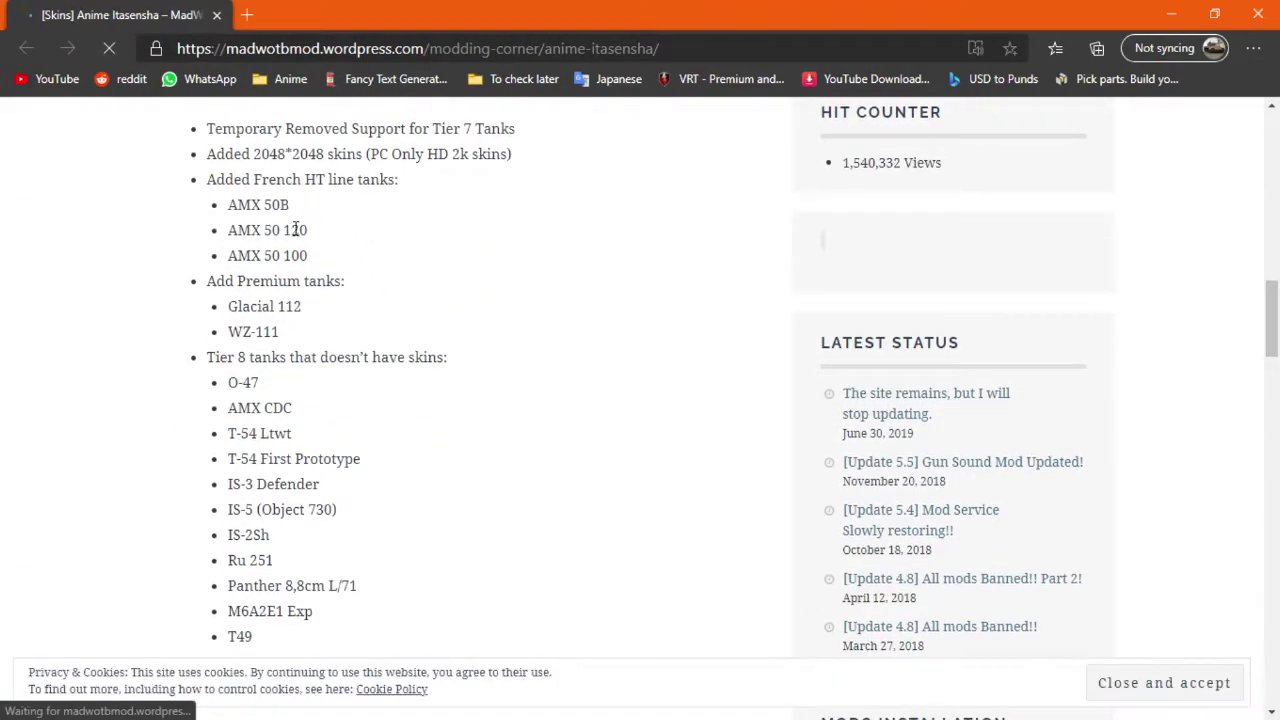
pyautogui.scroll(-10, 297, 245)
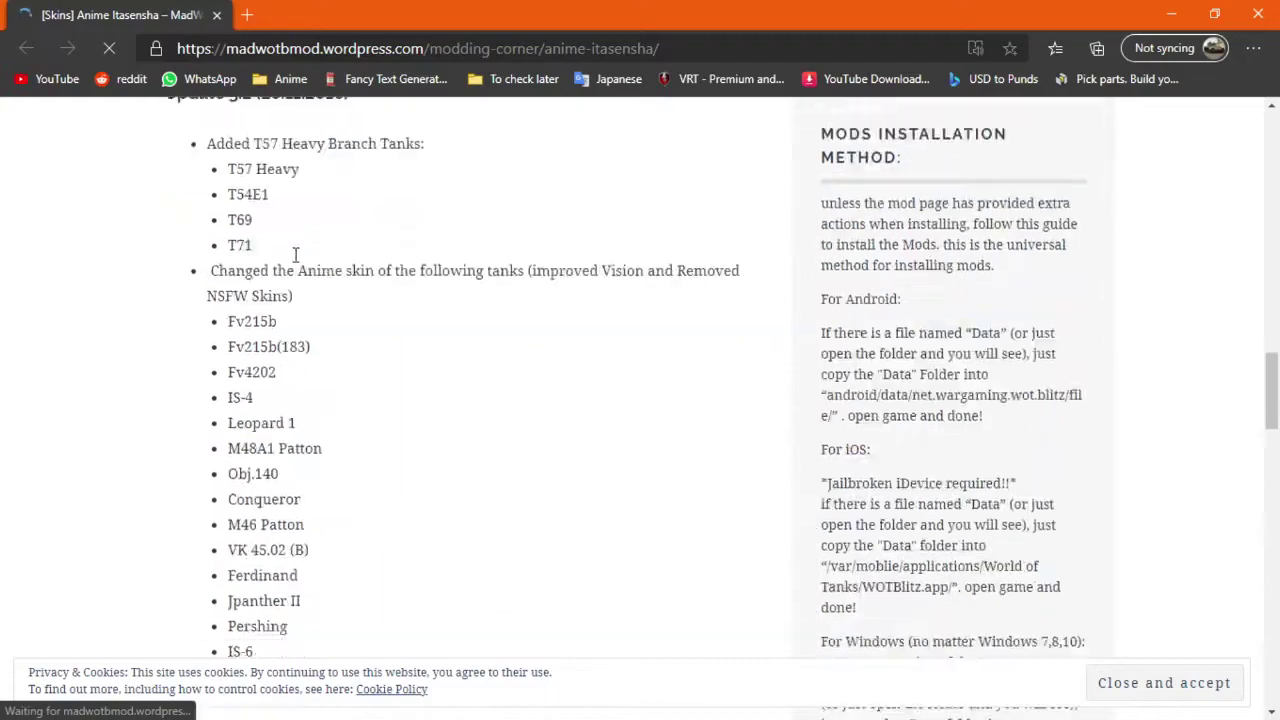
pyautogui.scroll(-4, 297, 257)
pyautogui.scroll(12, 305, 262)
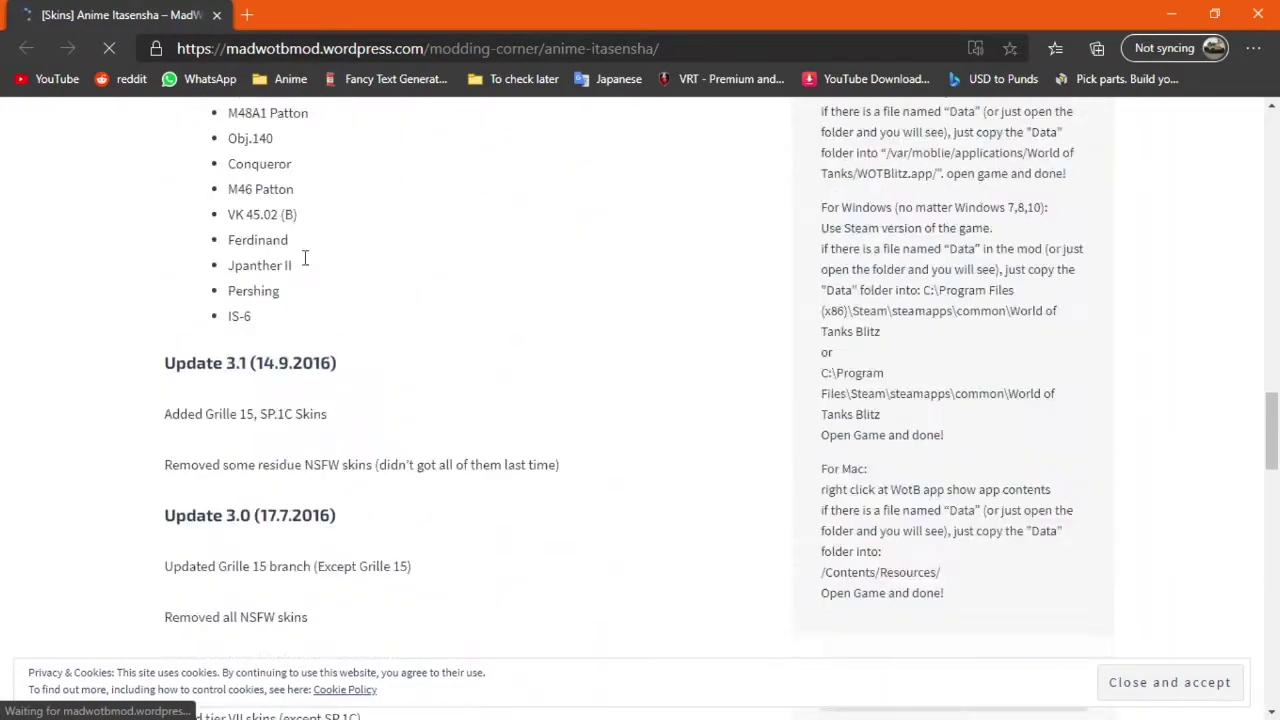
pyautogui.scroll(12, 305, 262)
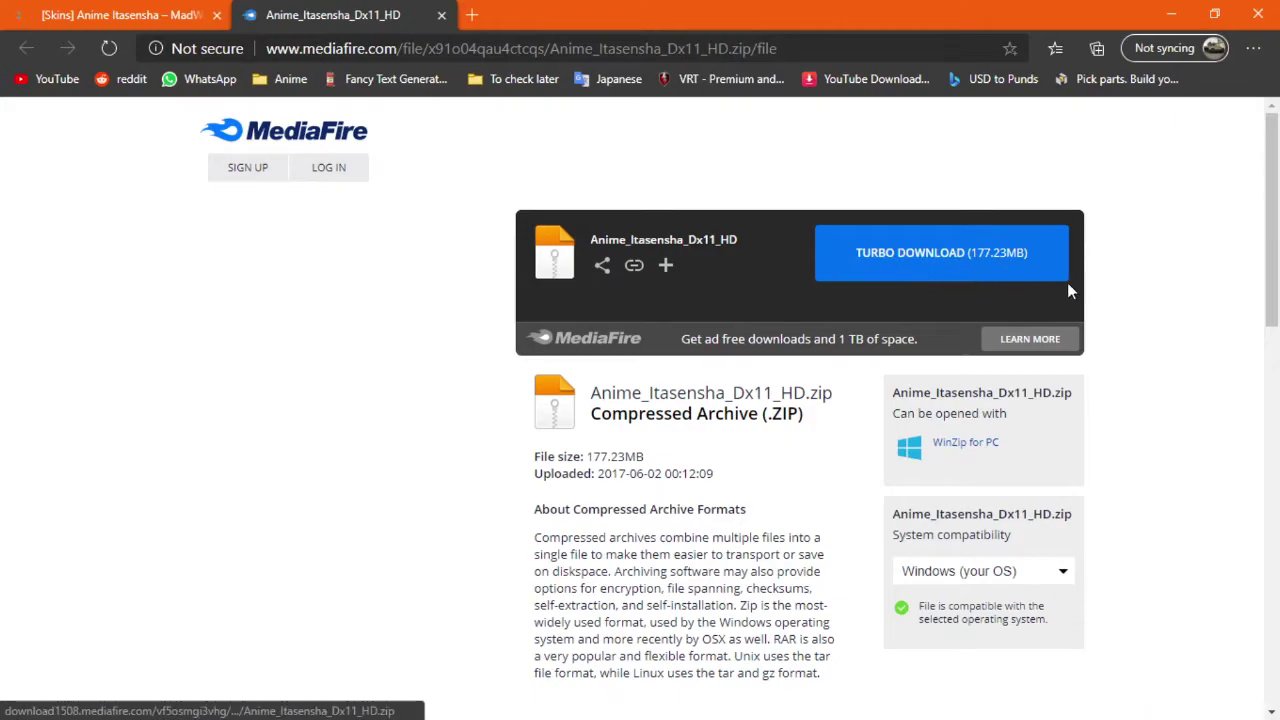
# - Start the MediaFire turbo download of Anime_Itasensha_Dx11_HD.zip, and close the download page and the browser
pyautogui.click(967, 268)
pyautogui.click(1107, 14)
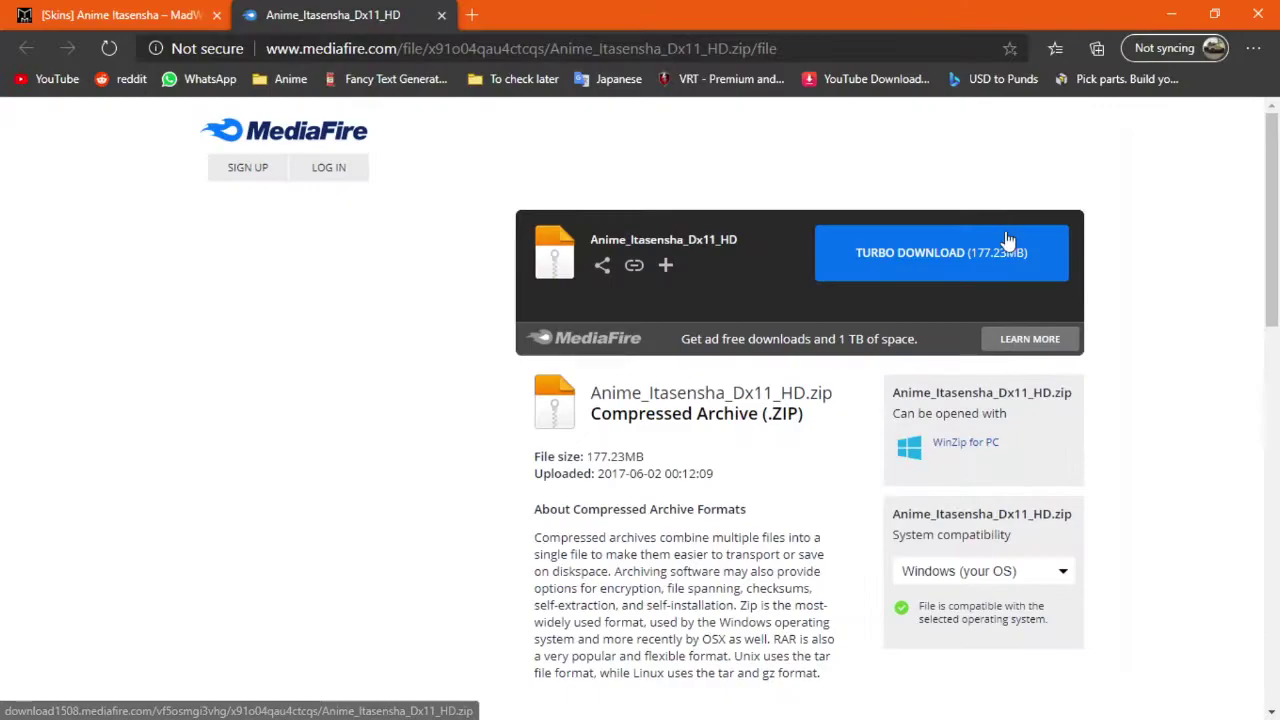
pyautogui.click(990, 263)
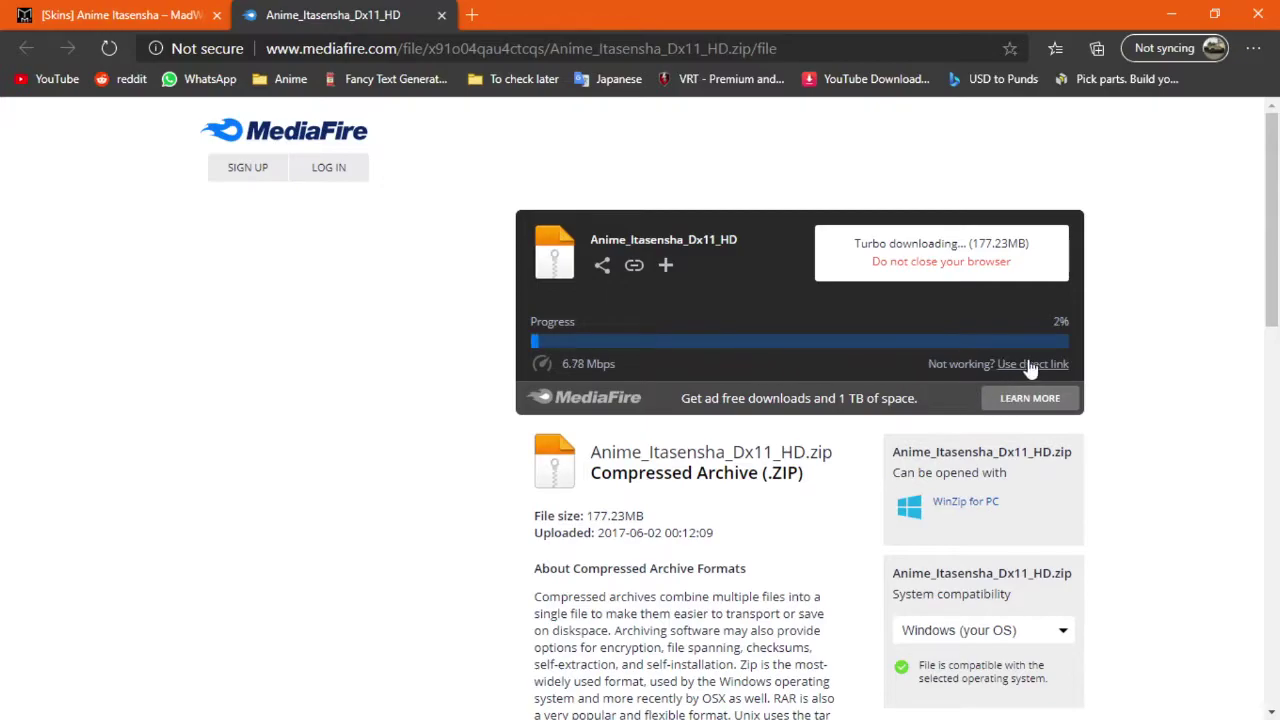
pyautogui.click(441, 15)
pyautogui.click(731, 150)
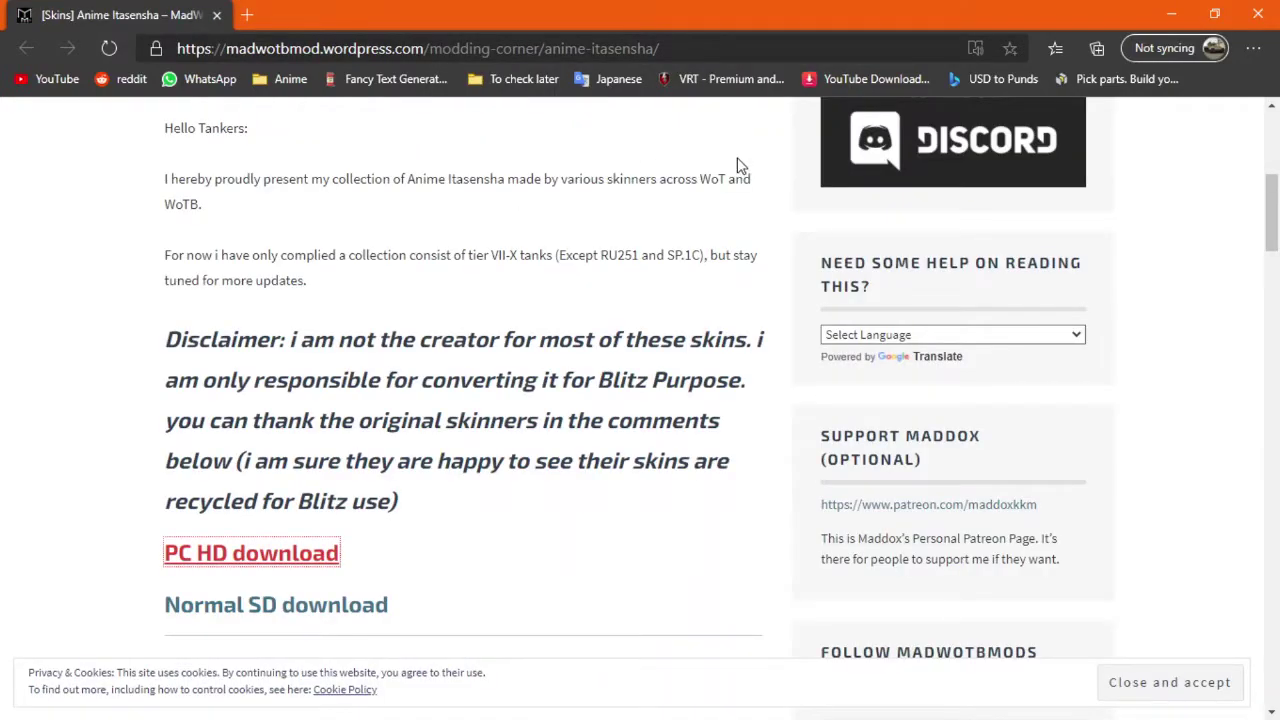
pyautogui.click(1258, 14)
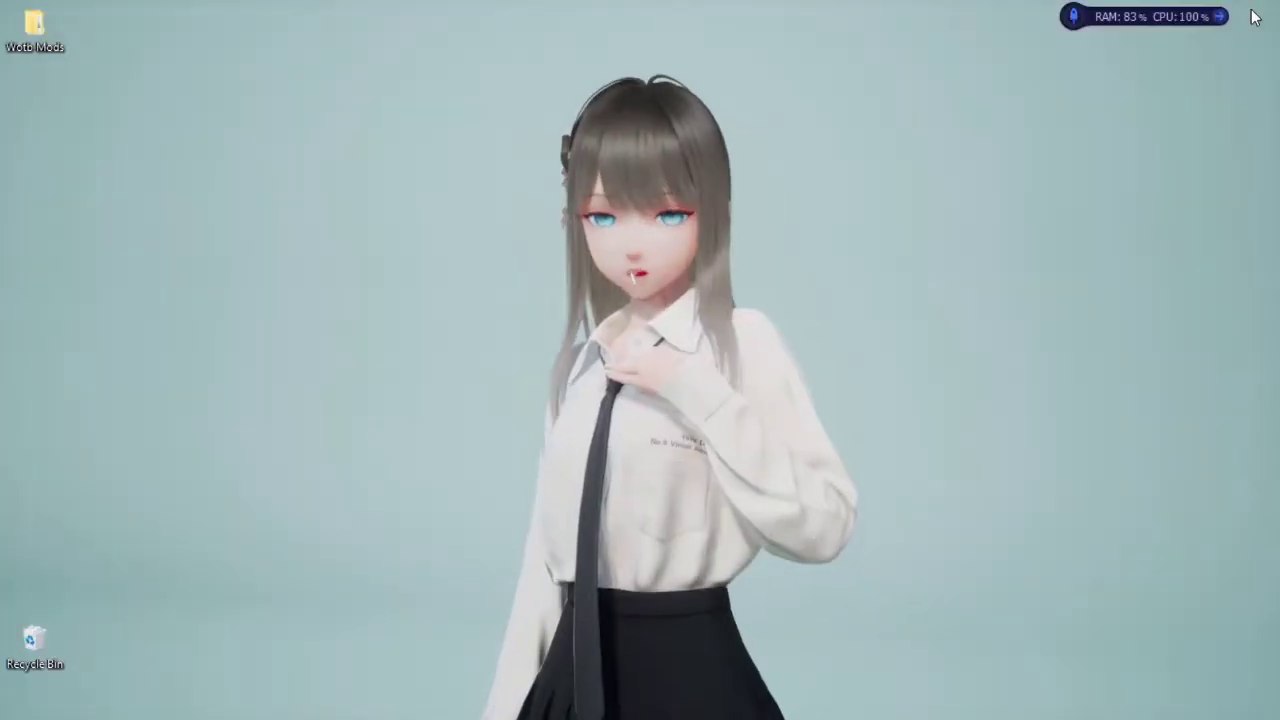
# - Open the Anime_Itasensha_Dx11_HD archive from the Wotb Mods desktop folder in WinRAR, close that folder and move the archive window aside
pyautogui.doubleClick(36, 28)
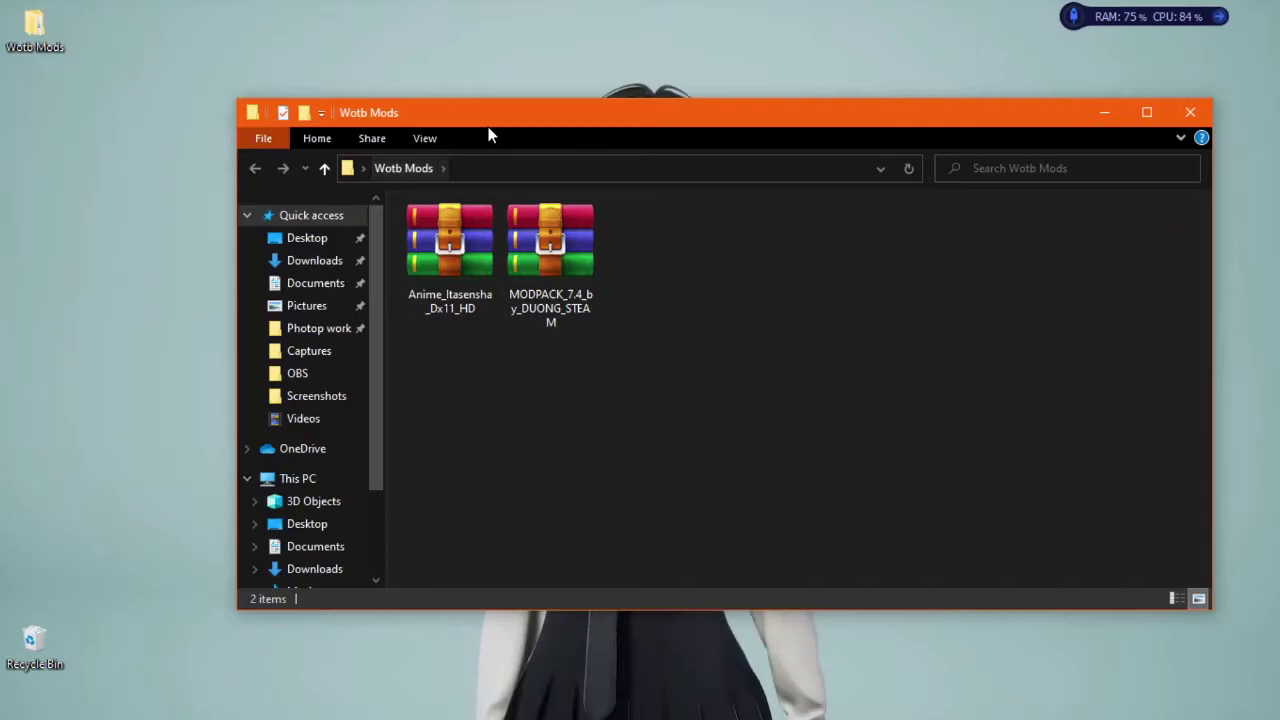
pyautogui.moveTo(486, 119); pyautogui.dragTo(604, 98)
pyautogui.click(572, 224)
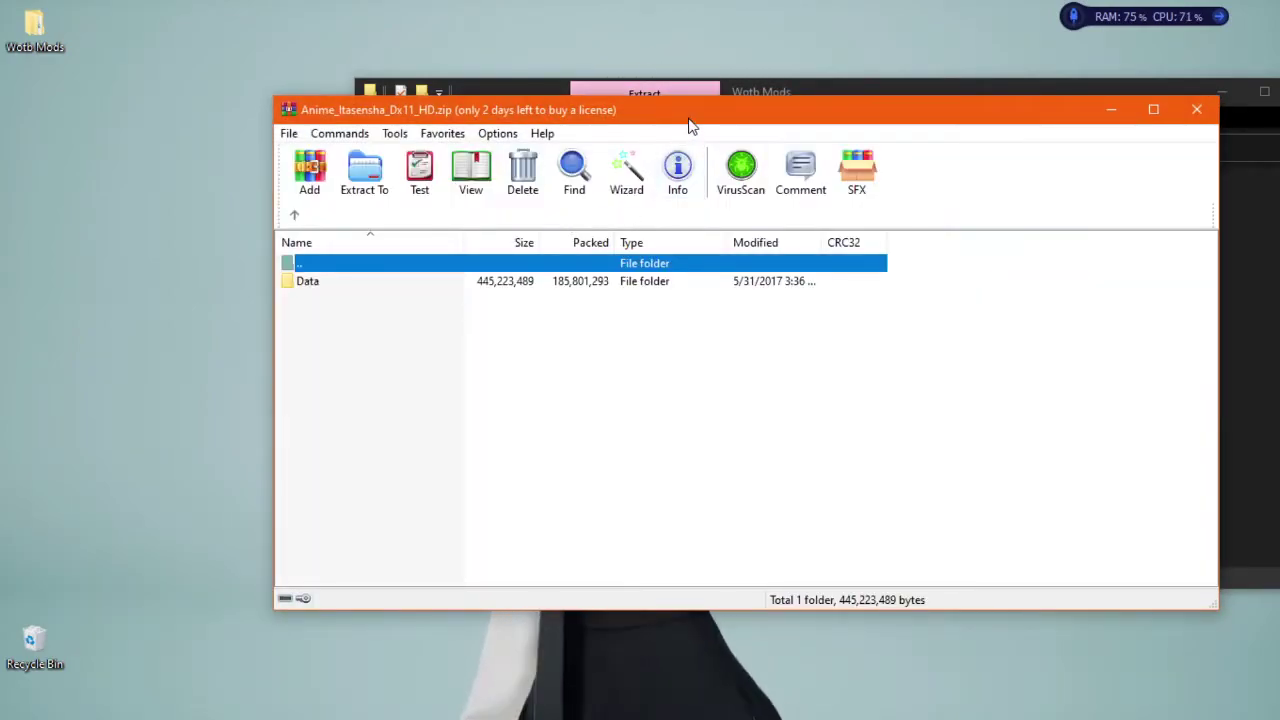
pyautogui.moveTo(693, 121); pyautogui.dragTo(810, 198)
pyautogui.moveTo(913, 93); pyautogui.dragTo(752, 84)
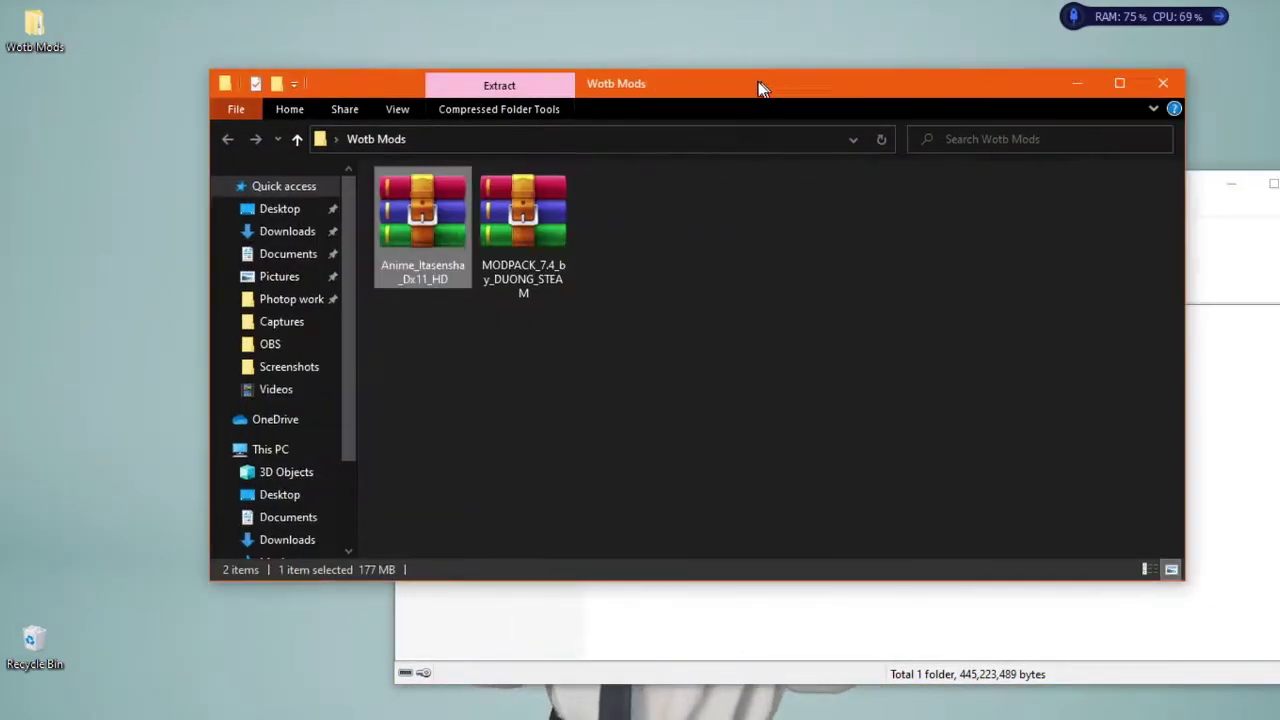
pyautogui.click(1145, 82)
pyautogui.moveTo(992, 190); pyautogui.dragTo(1224, 64)
# - Switch to the Steam library and browse the local files of World of Tanks Blitz
pyautogui.moveTo(1012, 708)
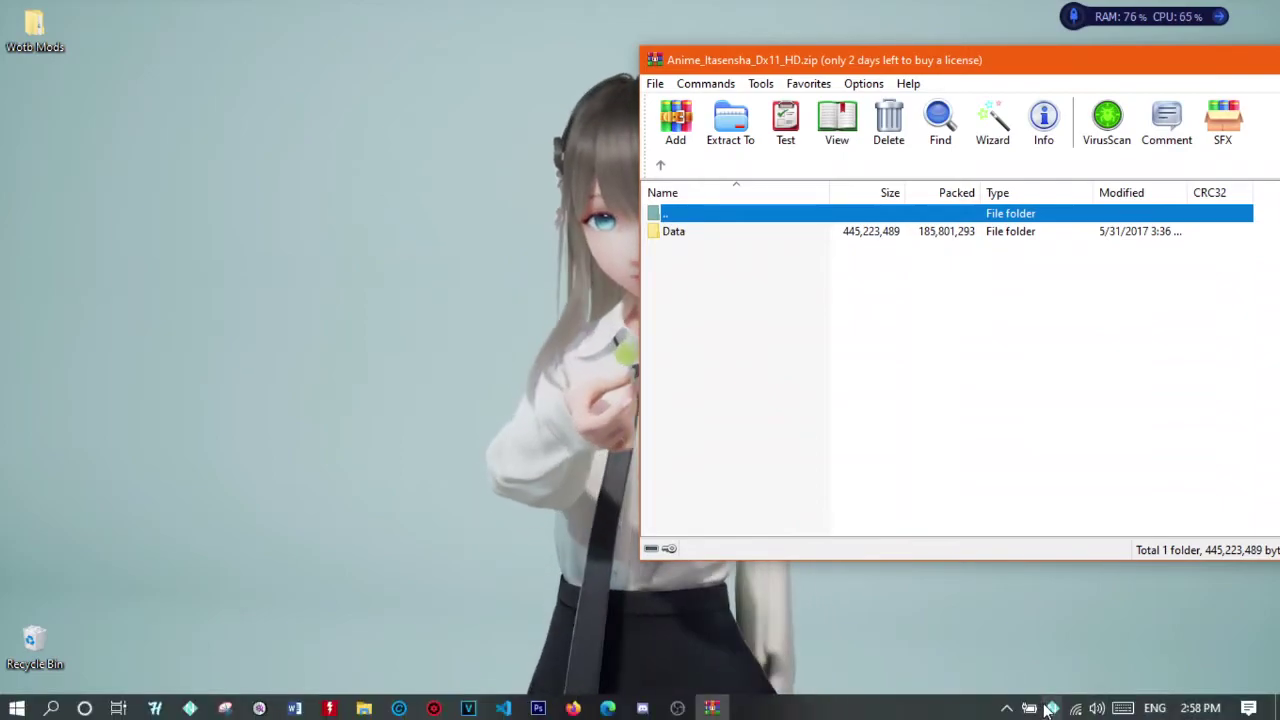
pyautogui.click(1008, 708)
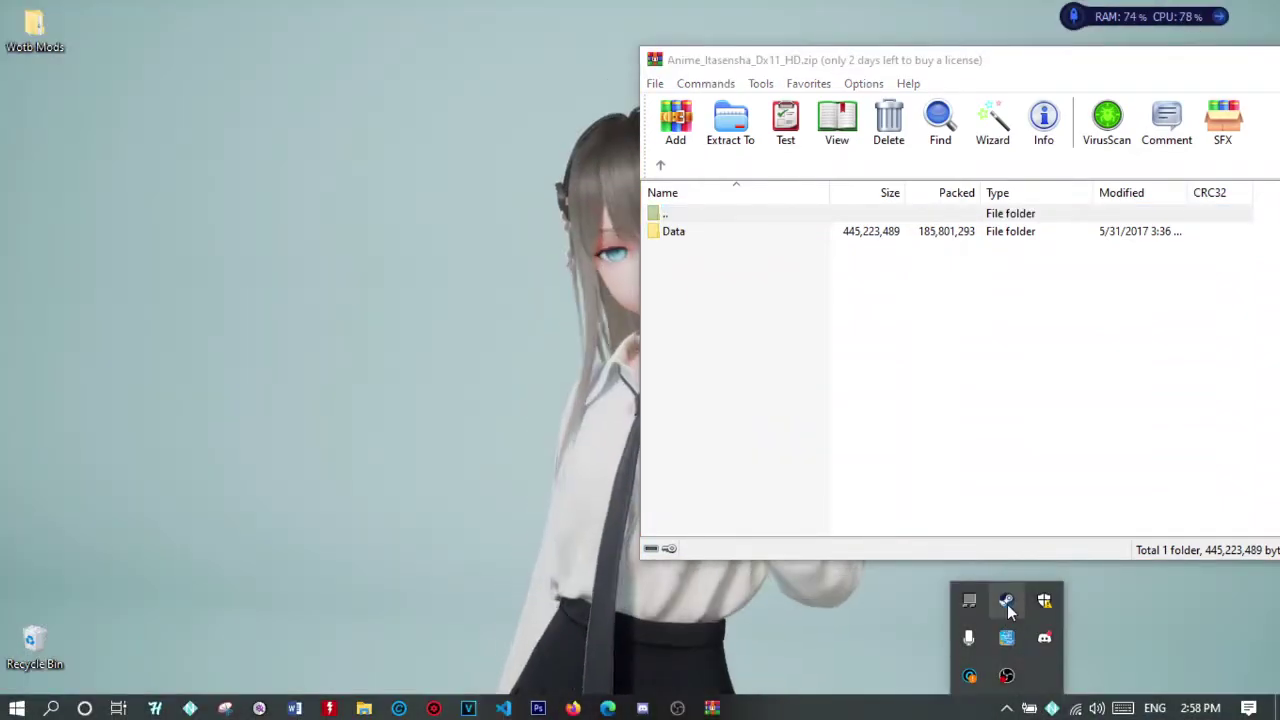
pyautogui.rightClick(1007, 600)
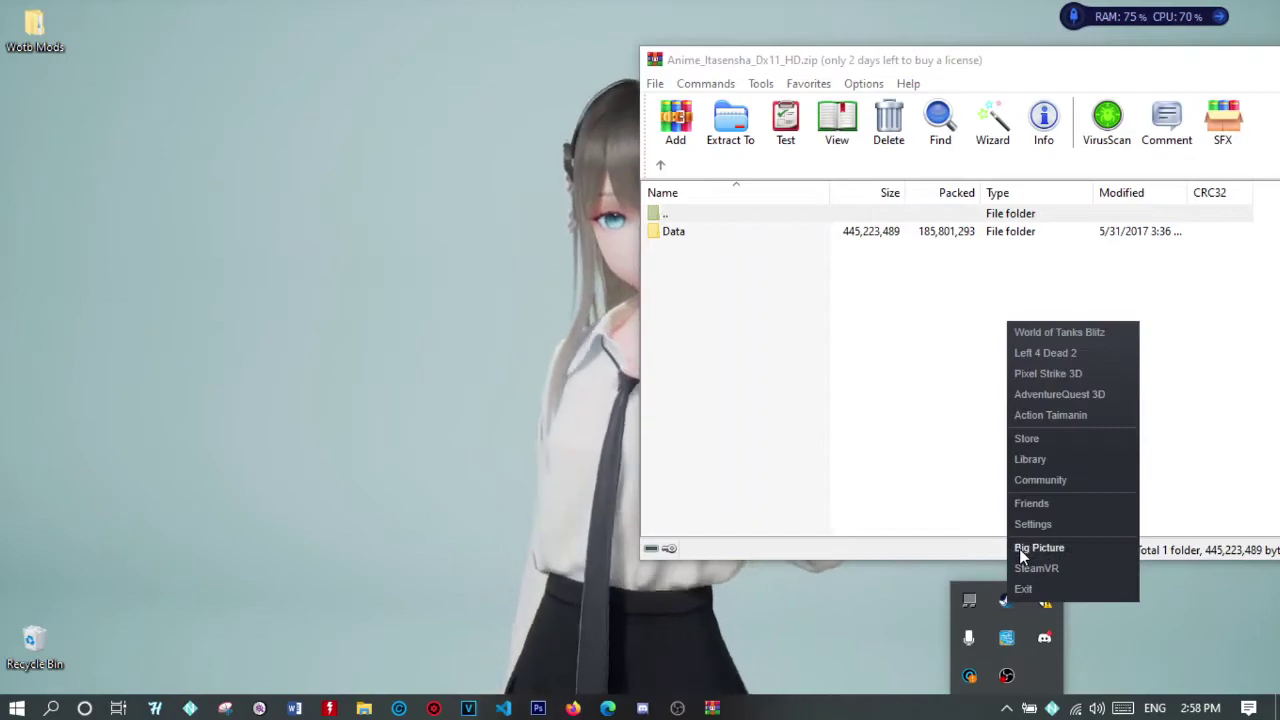
pyautogui.click(1034, 465)
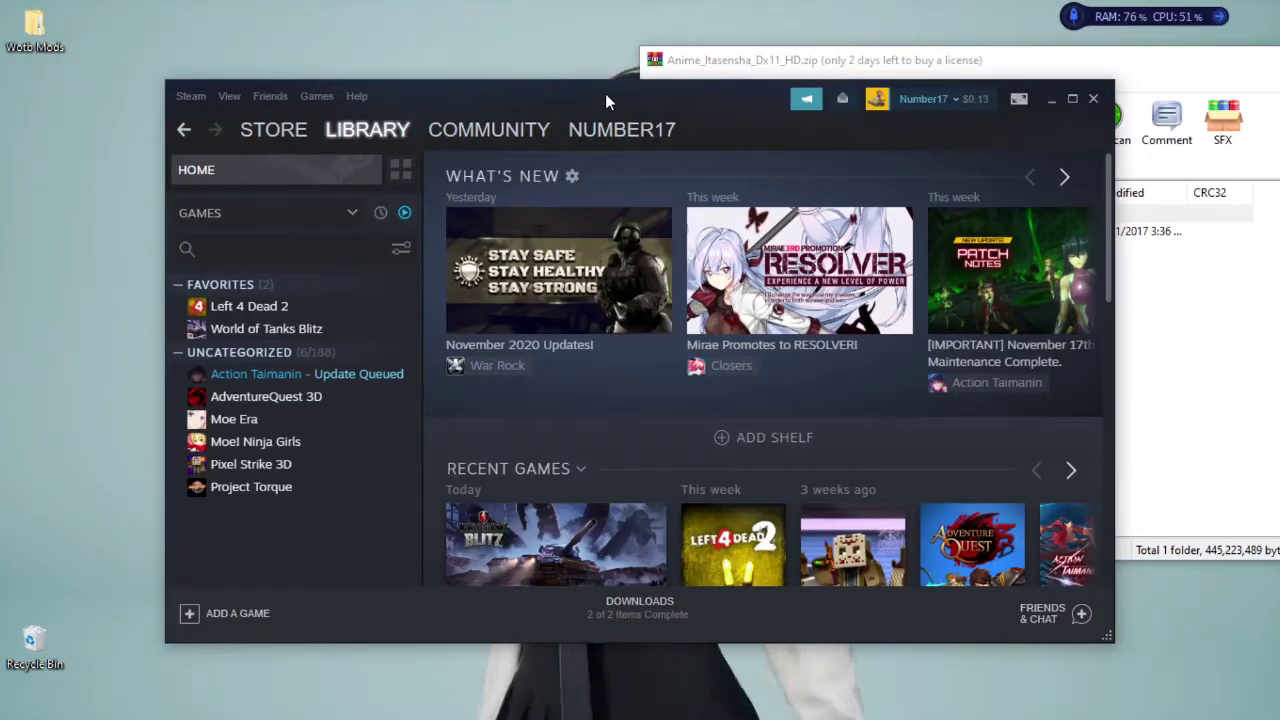
pyautogui.rightClick(299, 328)
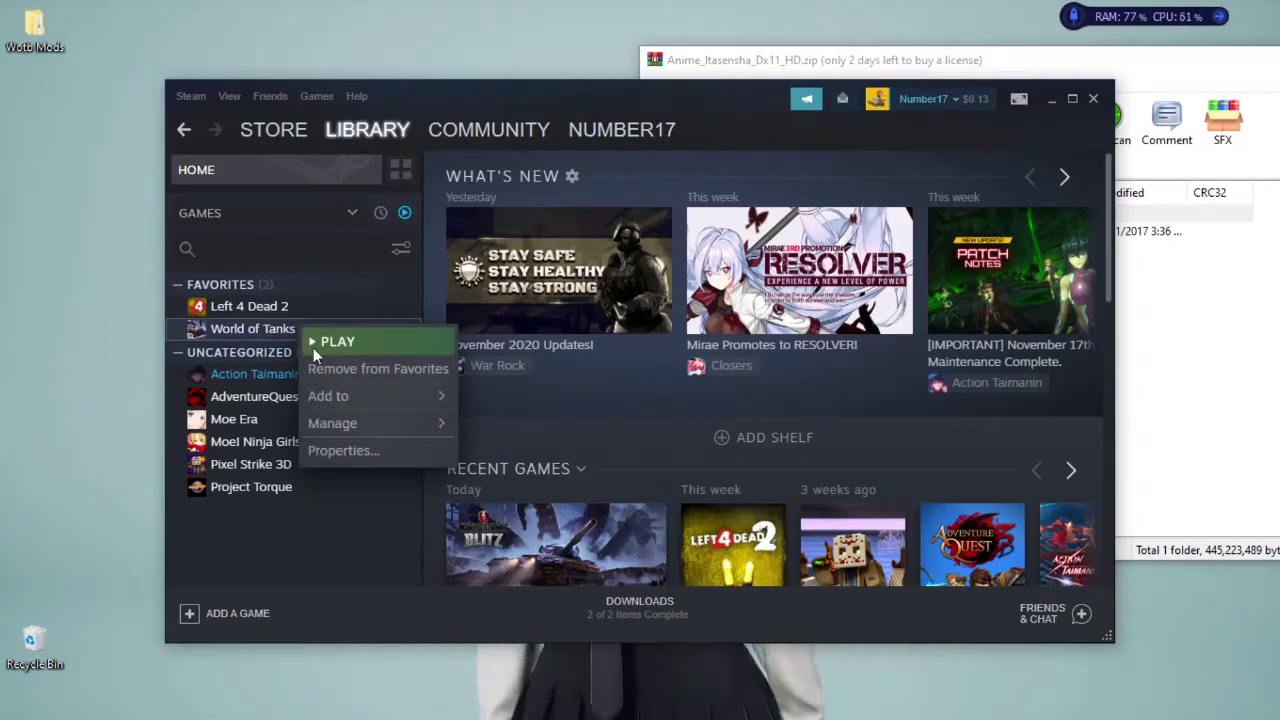
pyautogui.moveTo(406, 423)
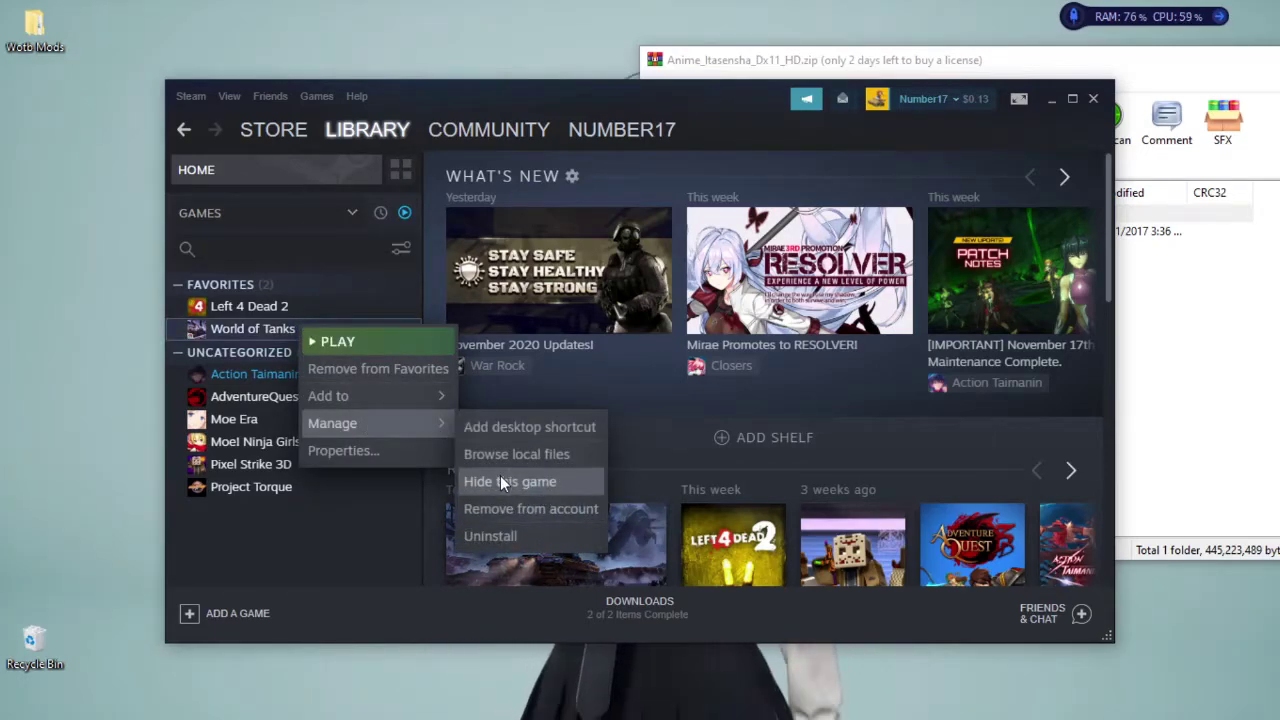
pyautogui.click(590, 455)
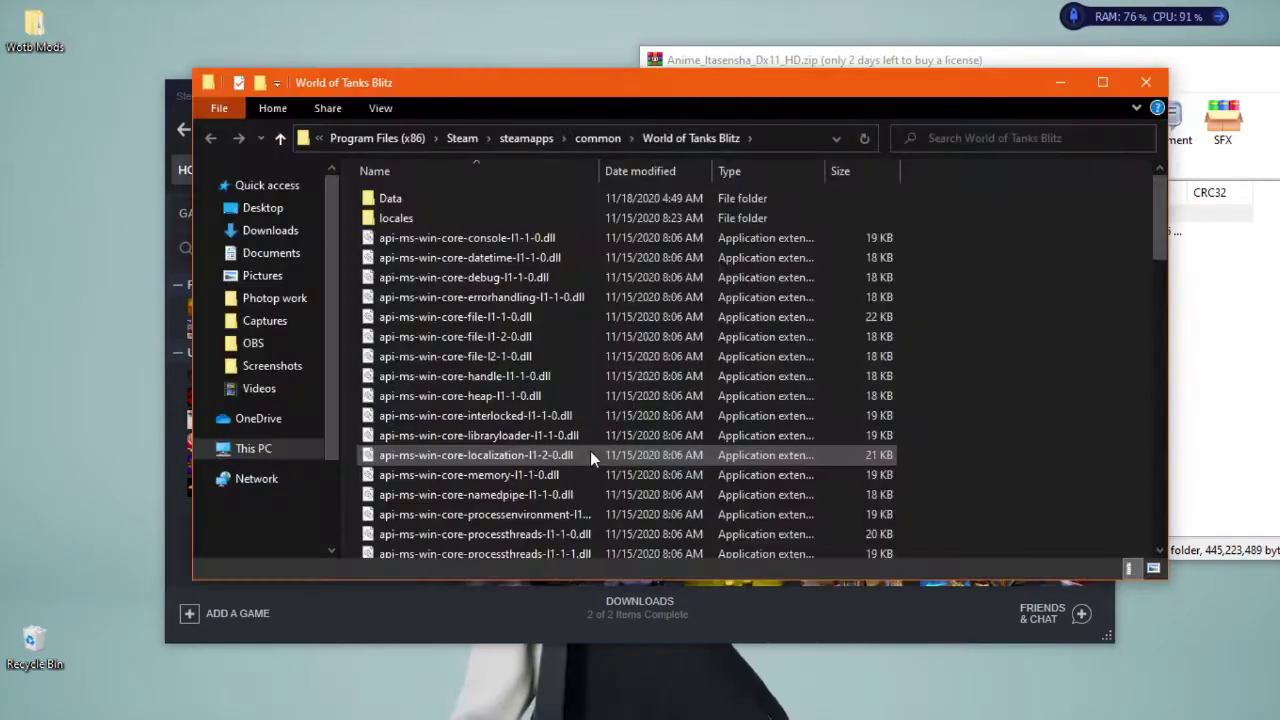
# - Minimize Steam and arrange the World of Tanks Blitz folder below the WinRAR window so both file lists can be used
pyautogui.moveTo(871, 95); pyautogui.dragTo(848, 188)
pyautogui.click(1051, 98)
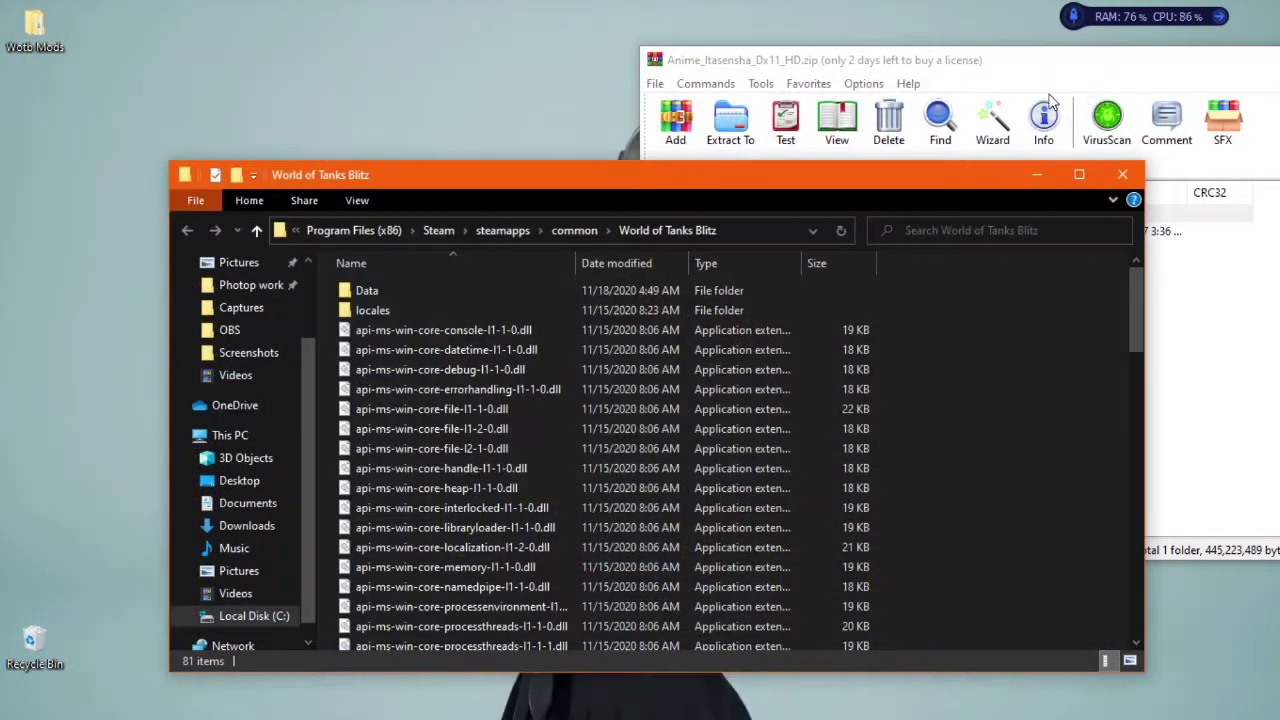
pyautogui.moveTo(835, 182); pyautogui.dragTo(1033, 290)
pyautogui.moveTo(1022, 67); pyautogui.dragTo(614, 45)
pyautogui.moveTo(1198, 264); pyautogui.dragTo(980, 251)
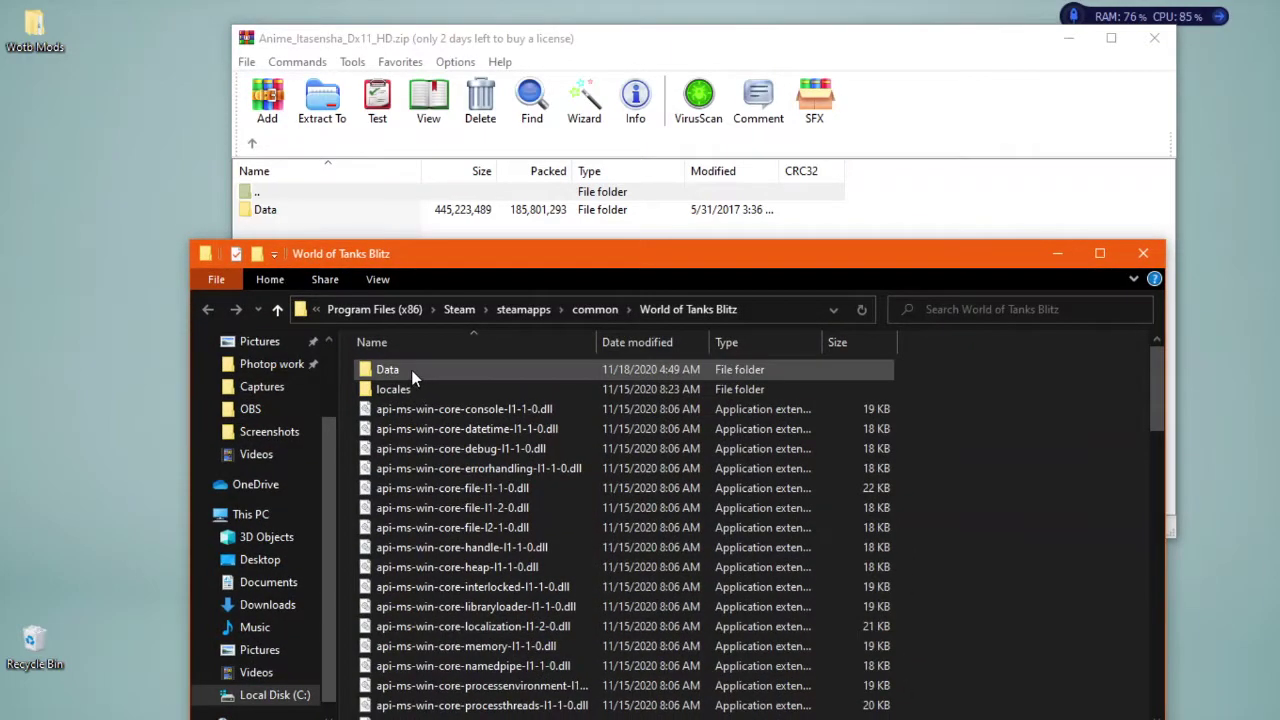
# - Open the Data folder in both the World of Tanks Blitz directory and the skin archive
pyautogui.click(414, 368)
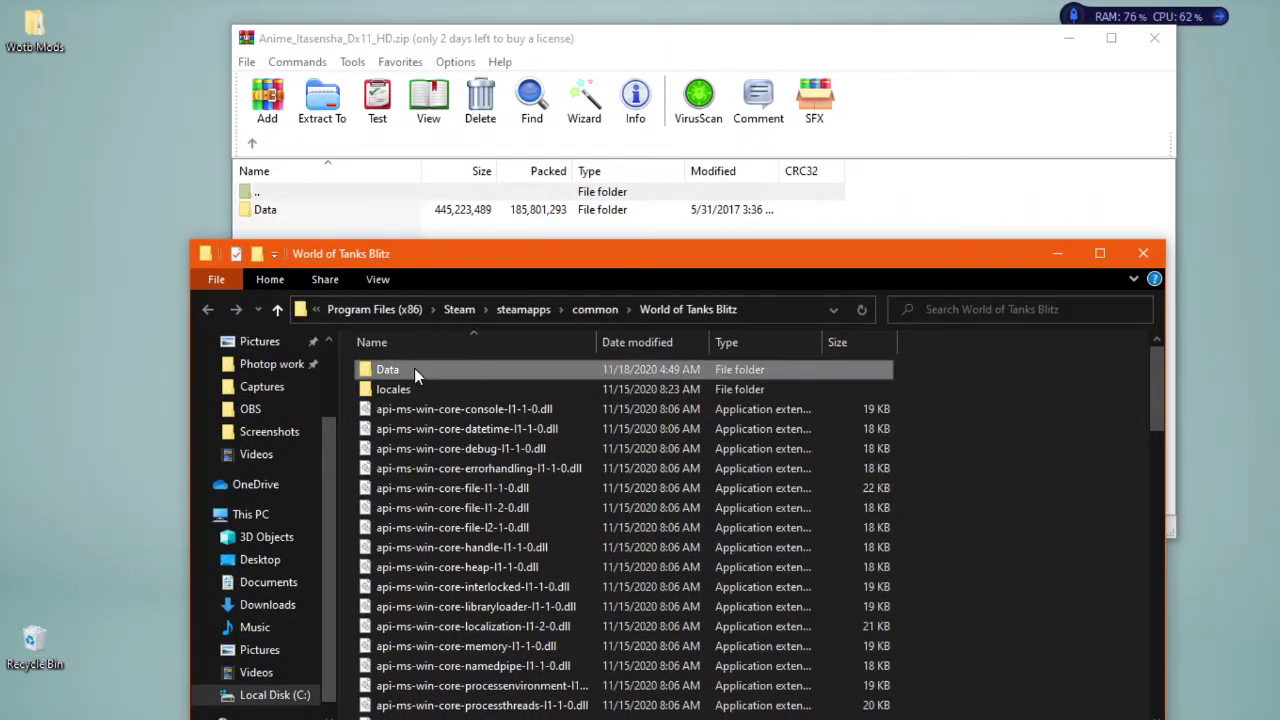
pyautogui.doubleClick(414, 368)
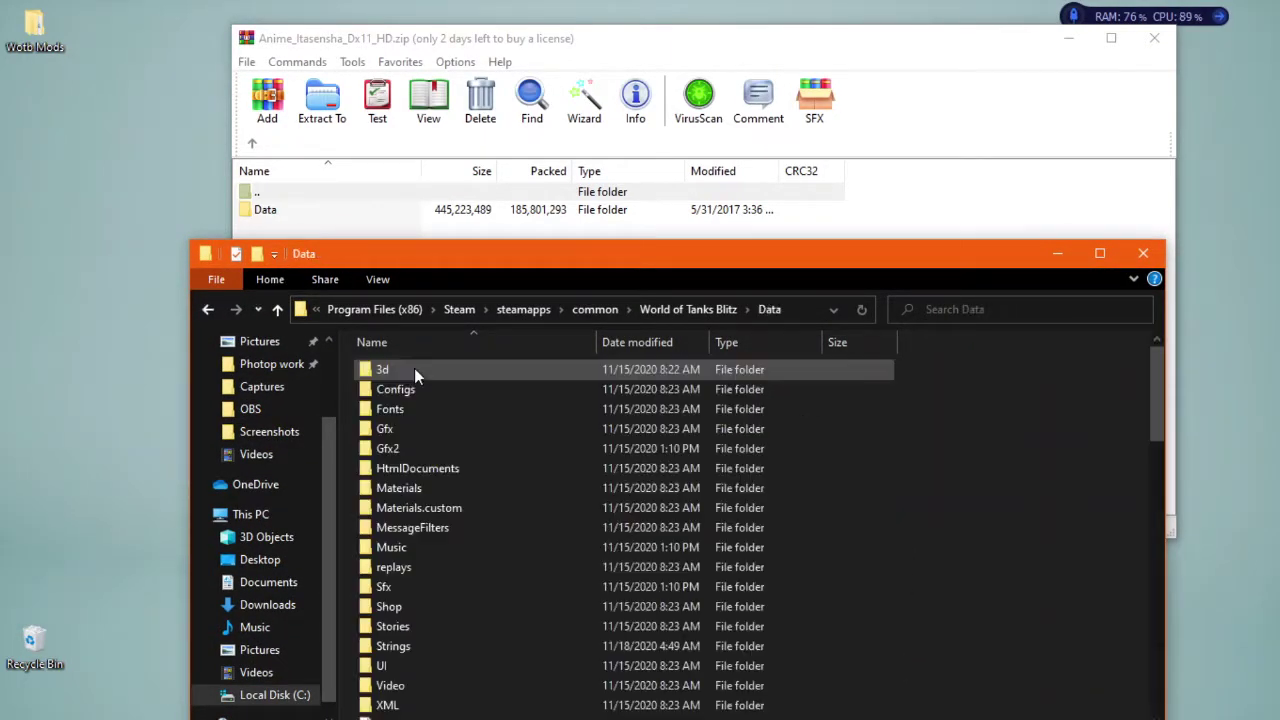
pyautogui.click(293, 211)
pyautogui.doubleClick(275, 209)
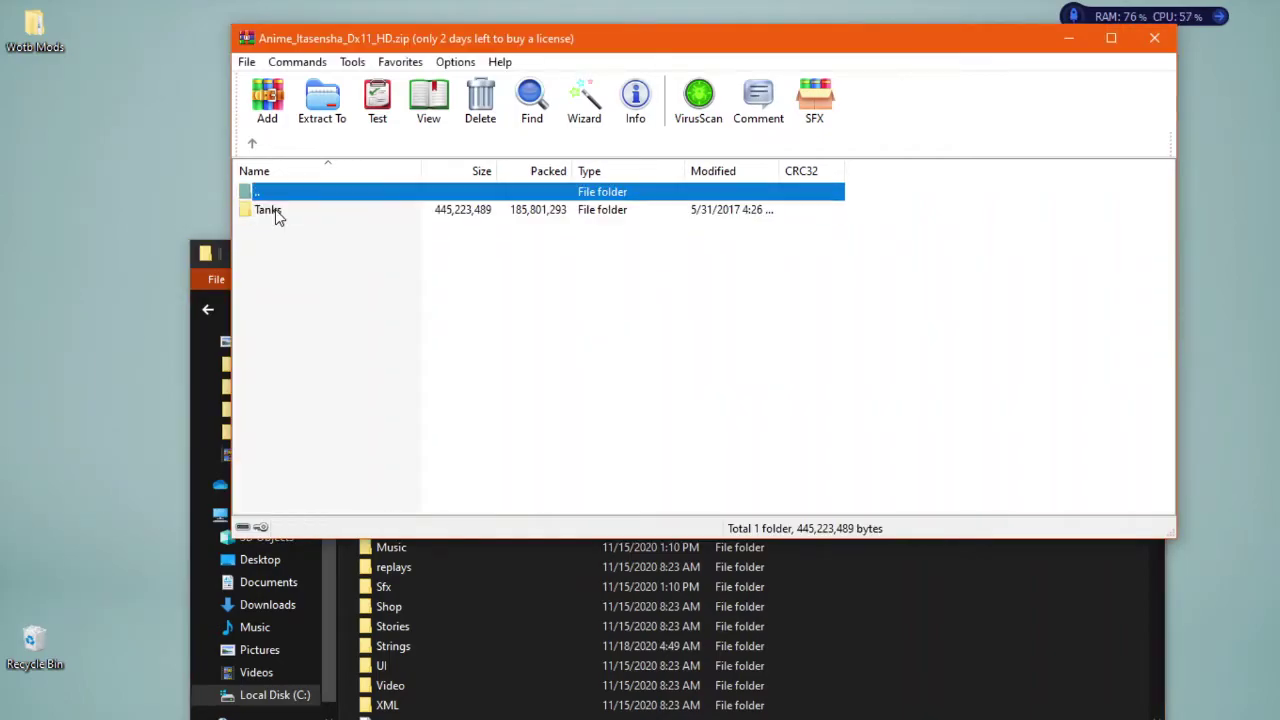
# - Open 3d > Tanks inside the game's Data folder and the matching Tanks folder in the skin archive
pyautogui.click(947, 584)
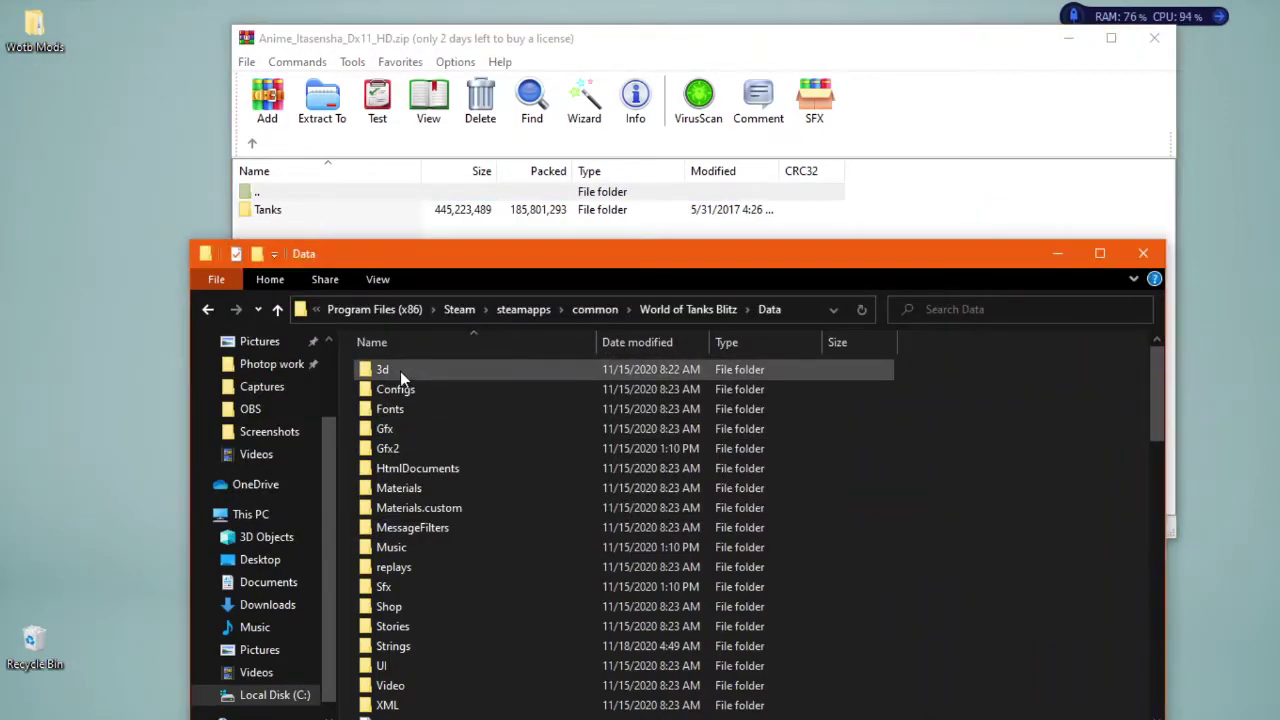
pyautogui.click(400, 372)
pyautogui.doubleClick(400, 371)
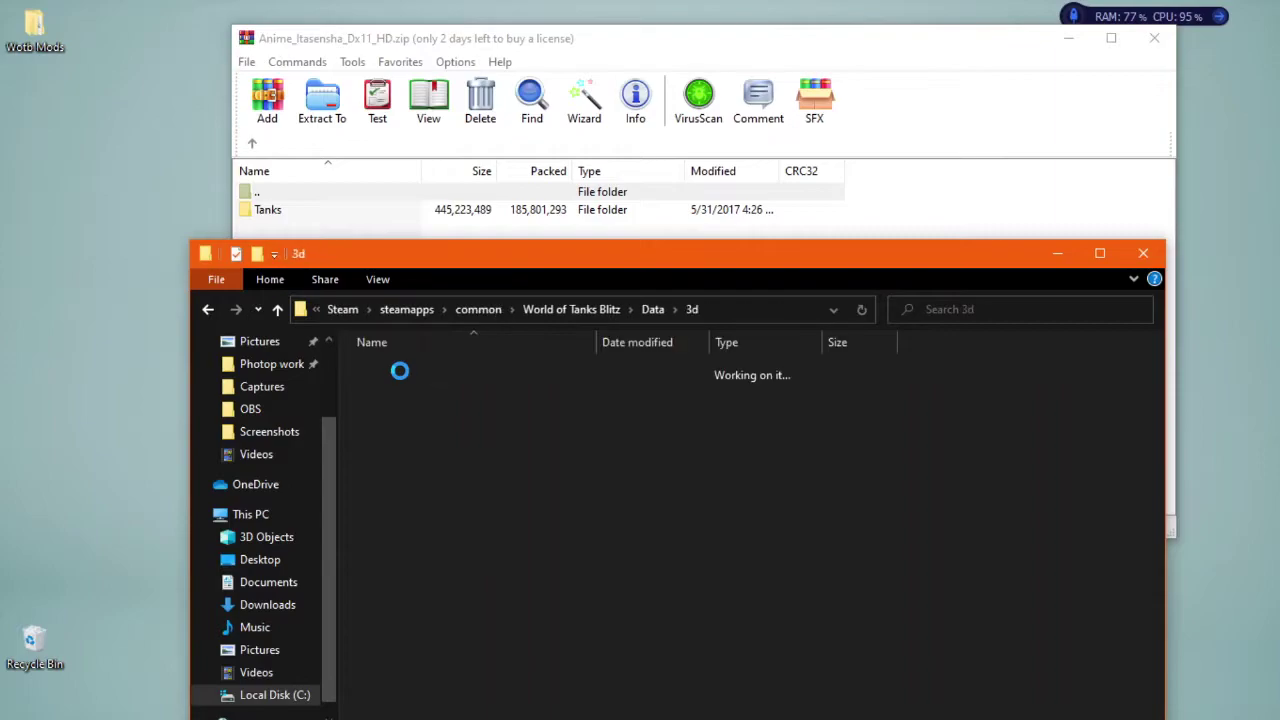
pyautogui.click(978, 216)
pyautogui.doubleClick(312, 211)
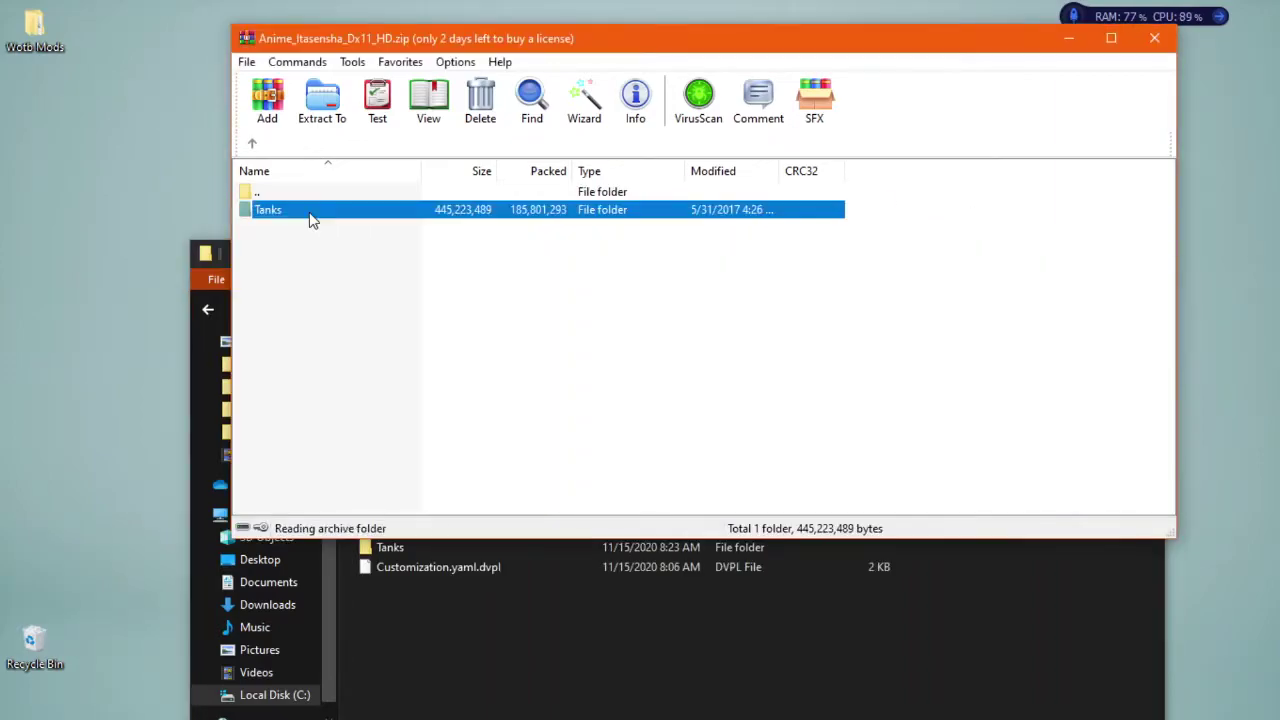
pyautogui.click(1035, 637)
pyautogui.doubleClick(391, 543)
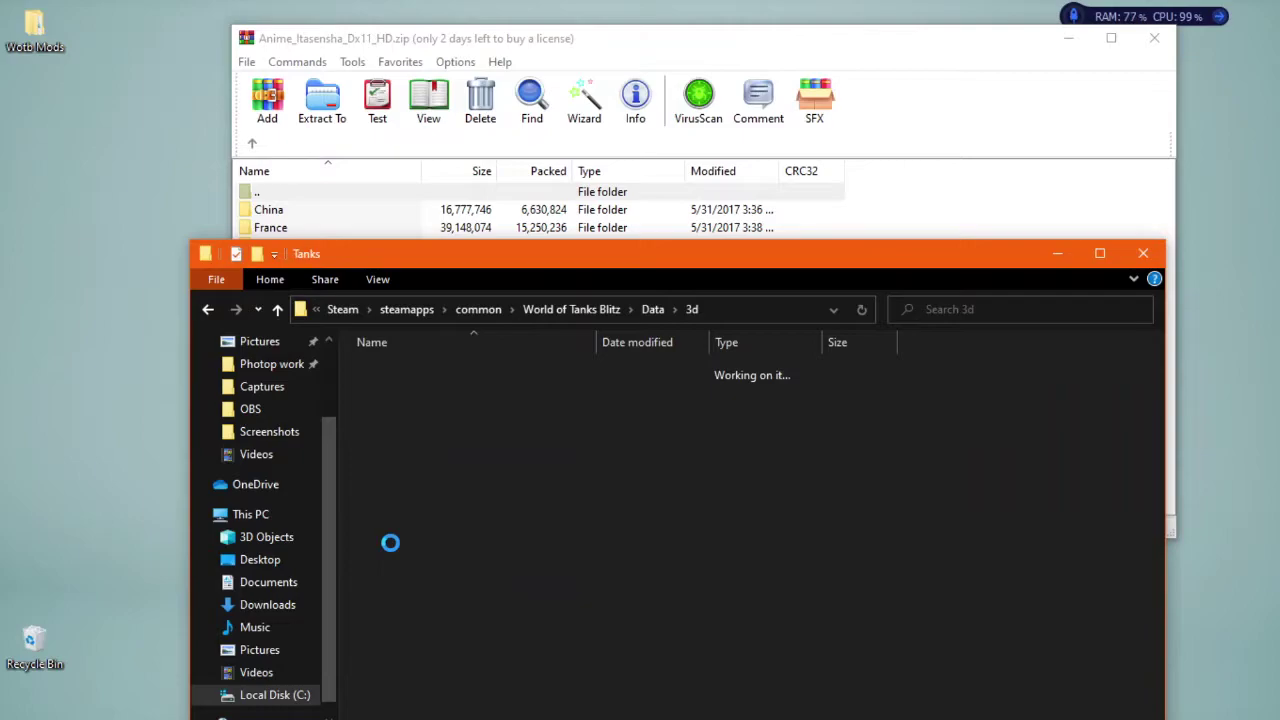
# - Open USSR > images in the skin archive's Tanks folder
pyautogui.click(1047, 206)
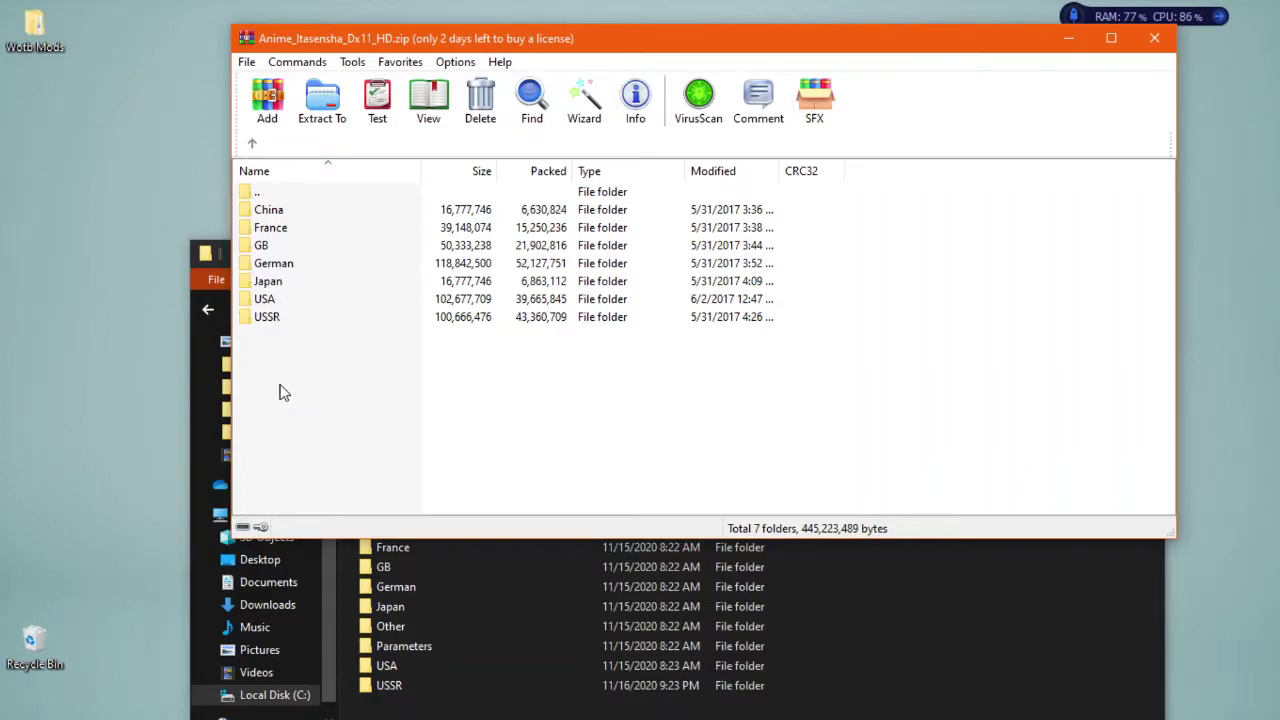
pyautogui.doubleClick(268, 317)
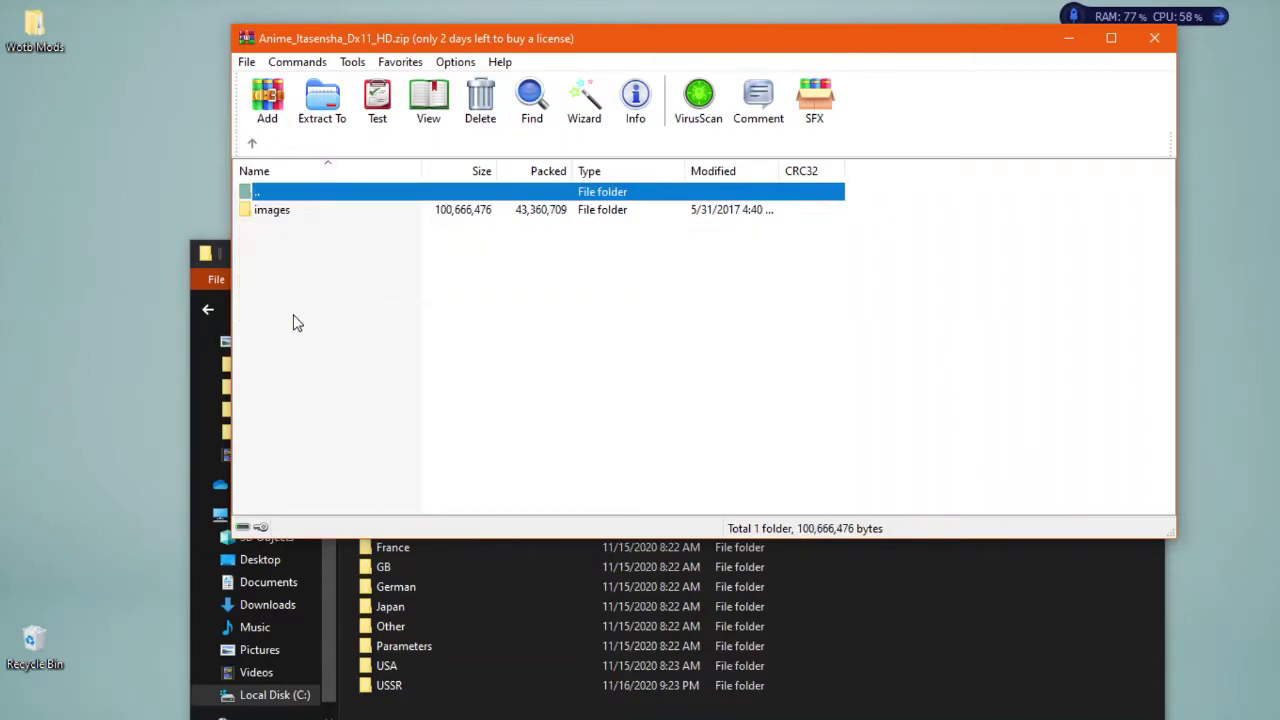
pyautogui.doubleClick(308, 211)
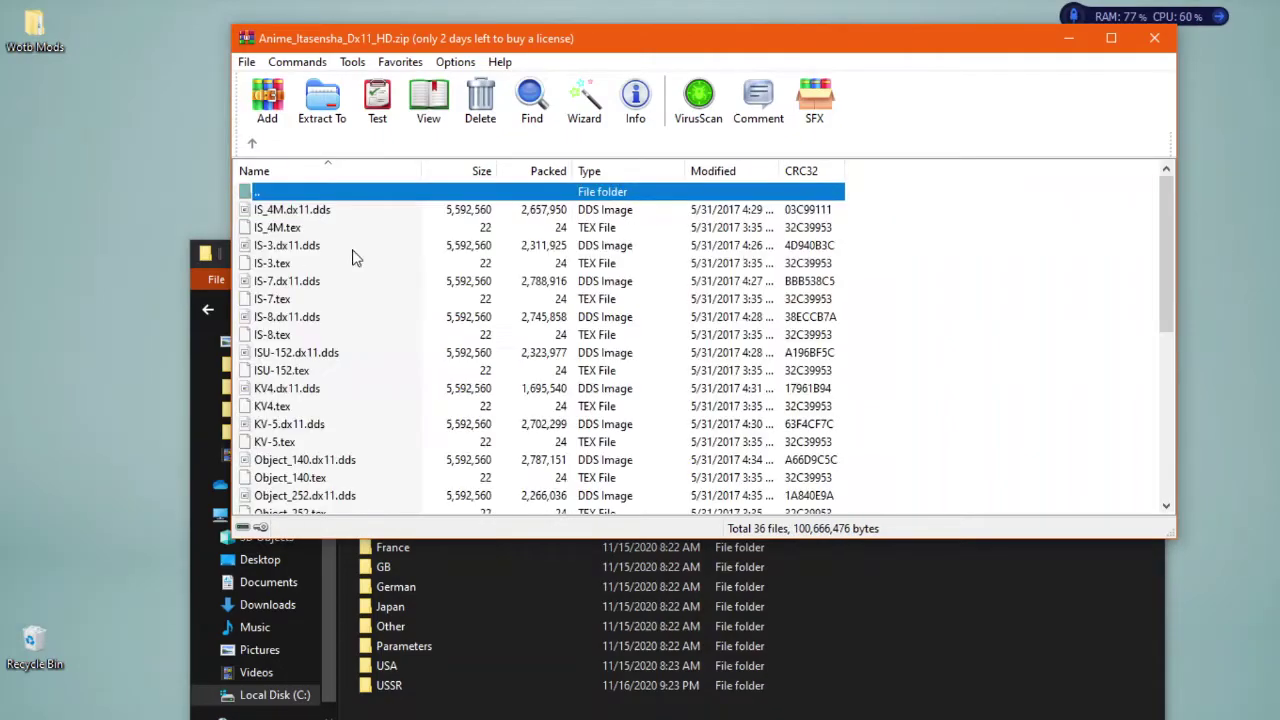
# - Open USSR > images in the game's Tanks folder, reposition its window and bring the skin archive back to the front
pyautogui.click(1008, 630)
pyautogui.moveTo(571, 253); pyautogui.dragTo(583, 172)
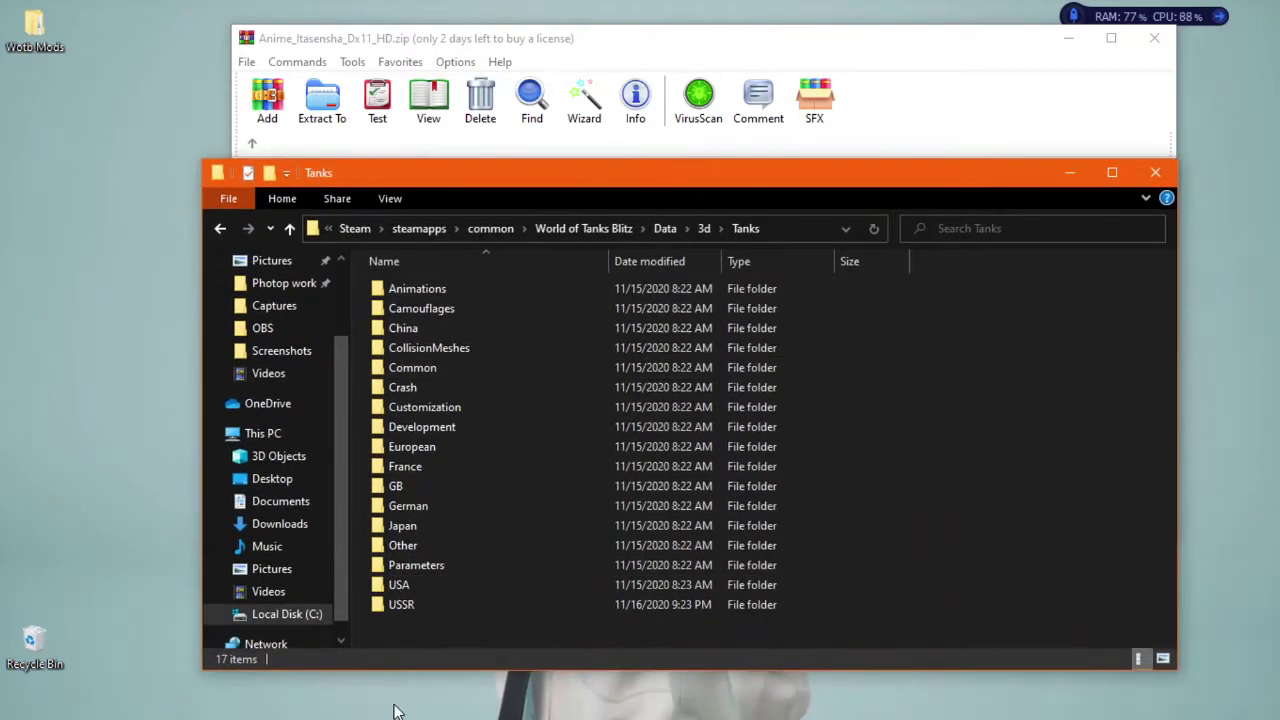
pyautogui.doubleClick(407, 604)
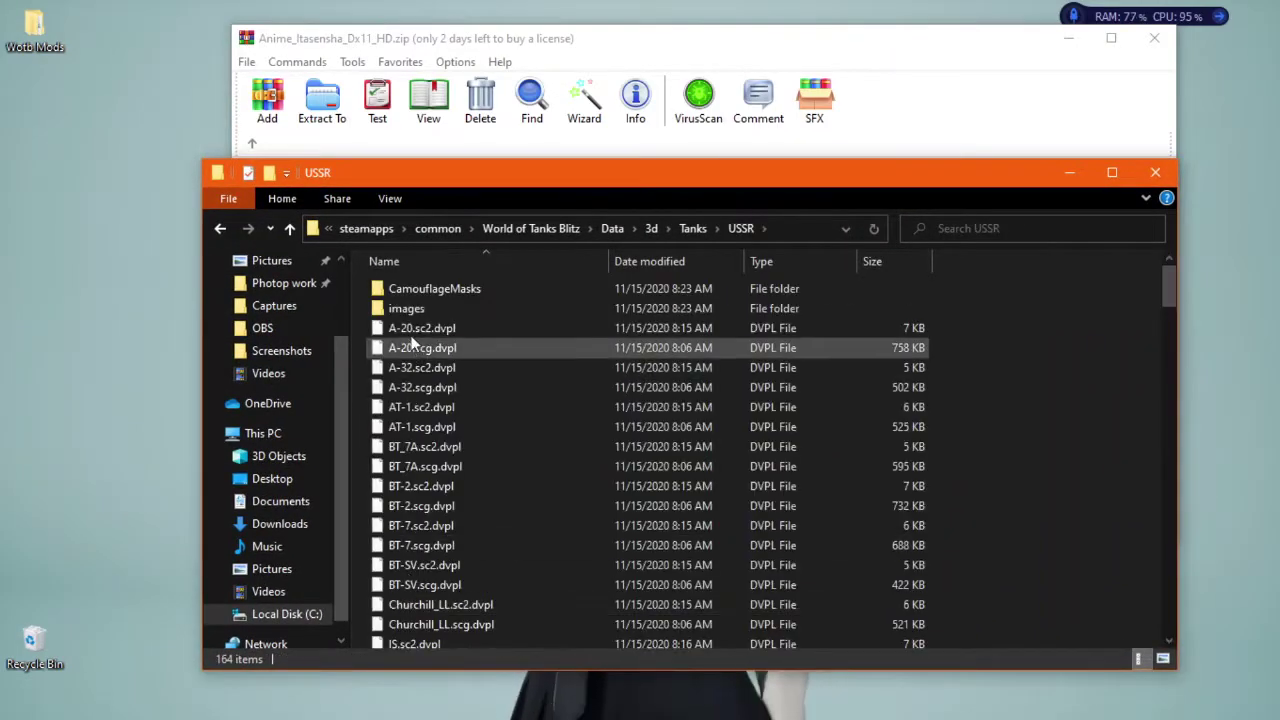
pyautogui.click(407, 311)
pyautogui.doubleClick(407, 309)
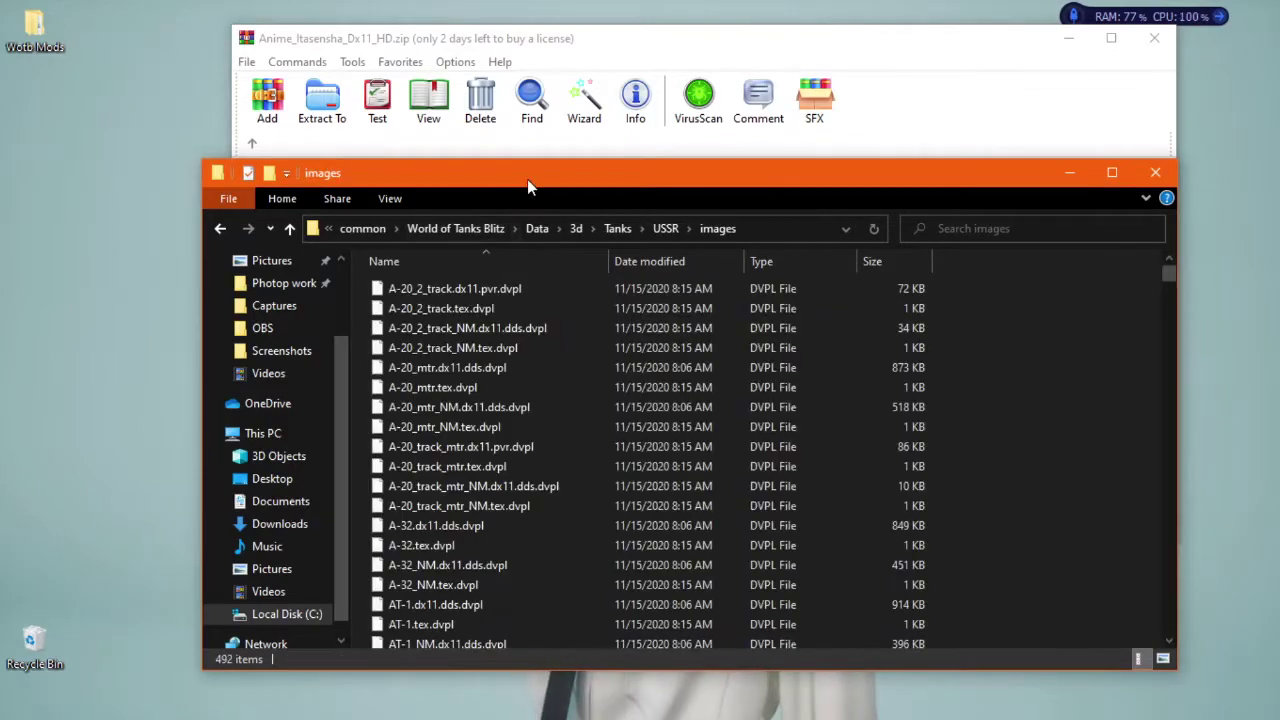
pyautogui.moveTo(527, 179); pyautogui.dragTo(509, 204)
pyautogui.click(724, 60)
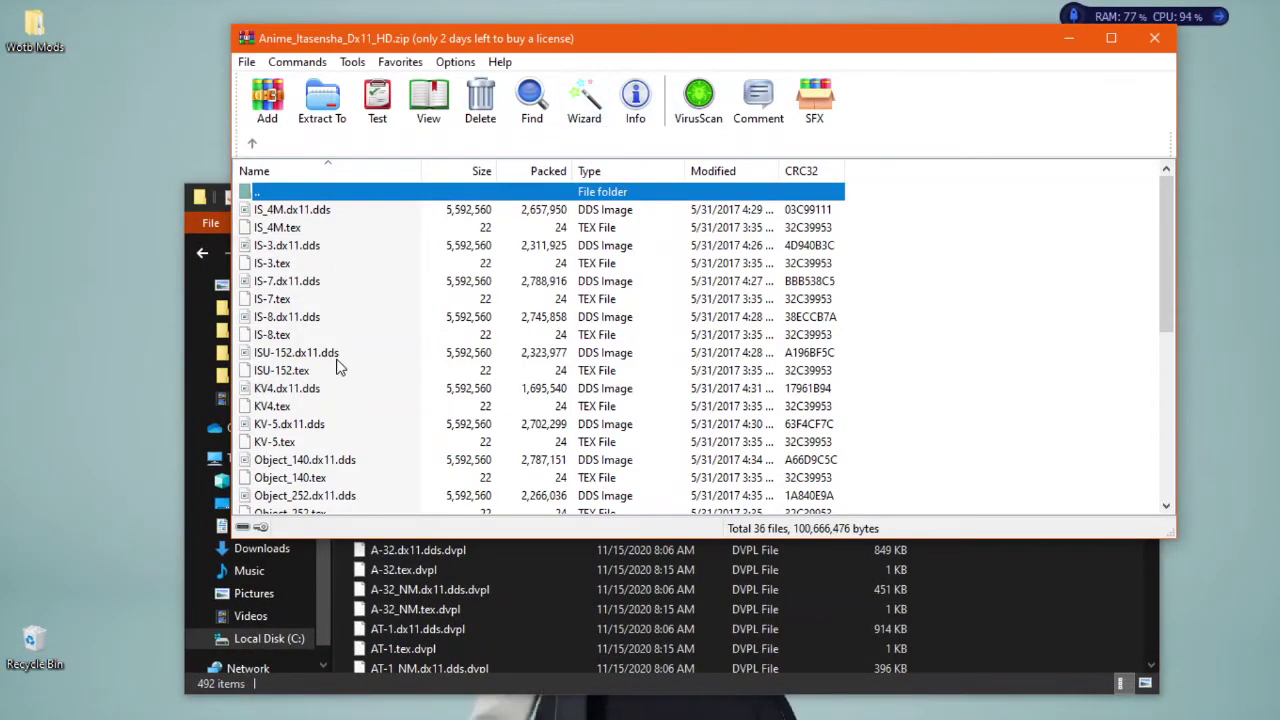
# - Arrange the skin archive beside the game's USSR images folder and copy Object_704.dx11.dds from the archive into that folder
pyautogui.scroll(-3, 340, 358)
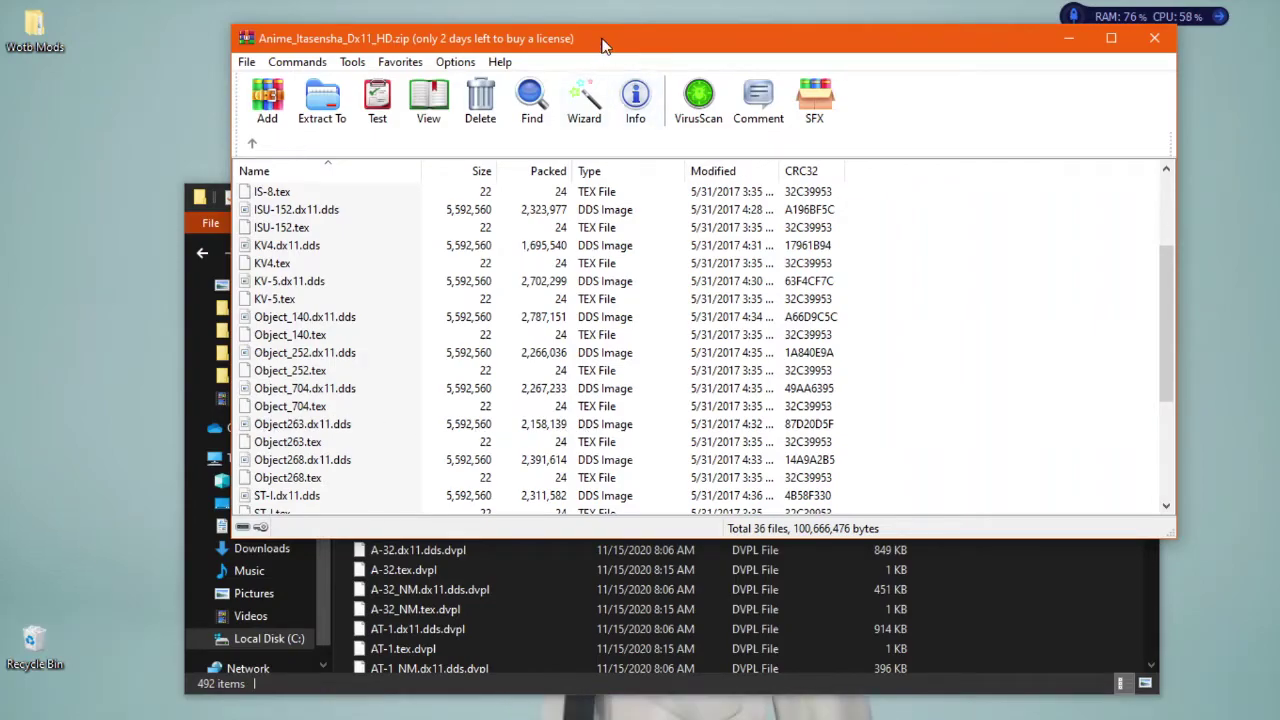
pyautogui.moveTo(604, 46); pyautogui.dragTo(969, 85)
pyautogui.moveTo(486, 115); pyautogui.dragTo(362, 141)
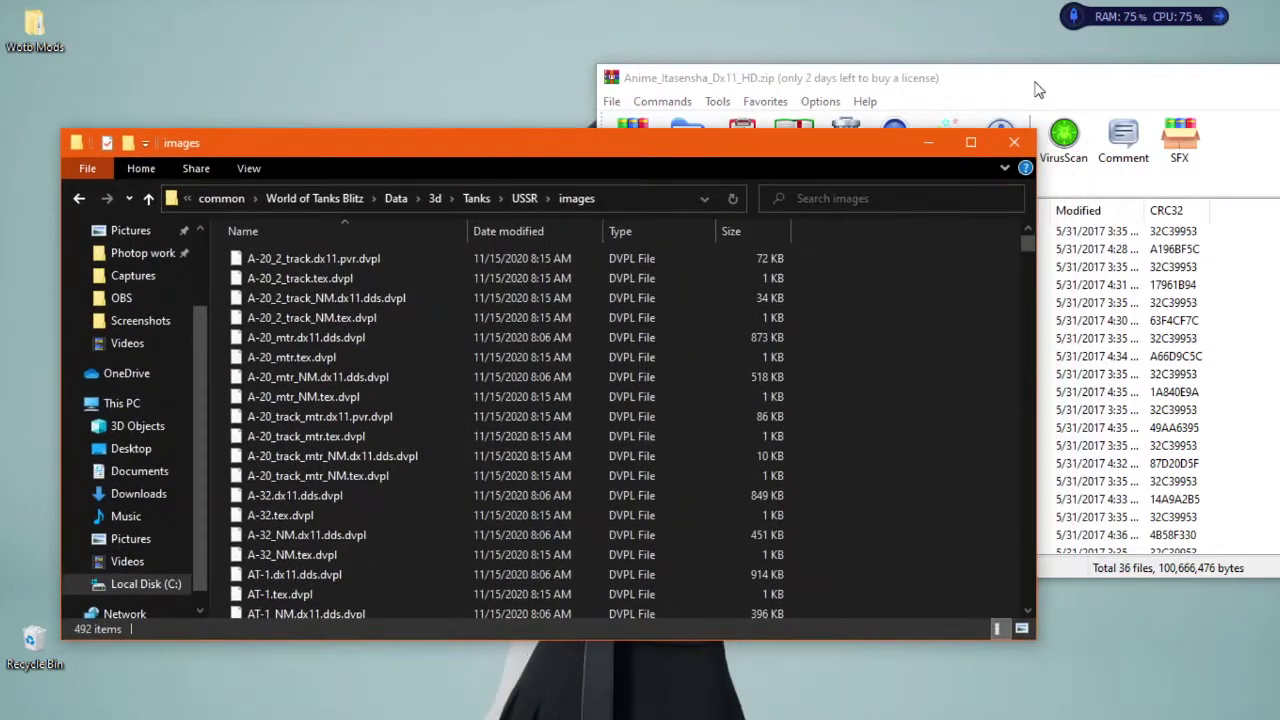
pyautogui.click(1038, 90)
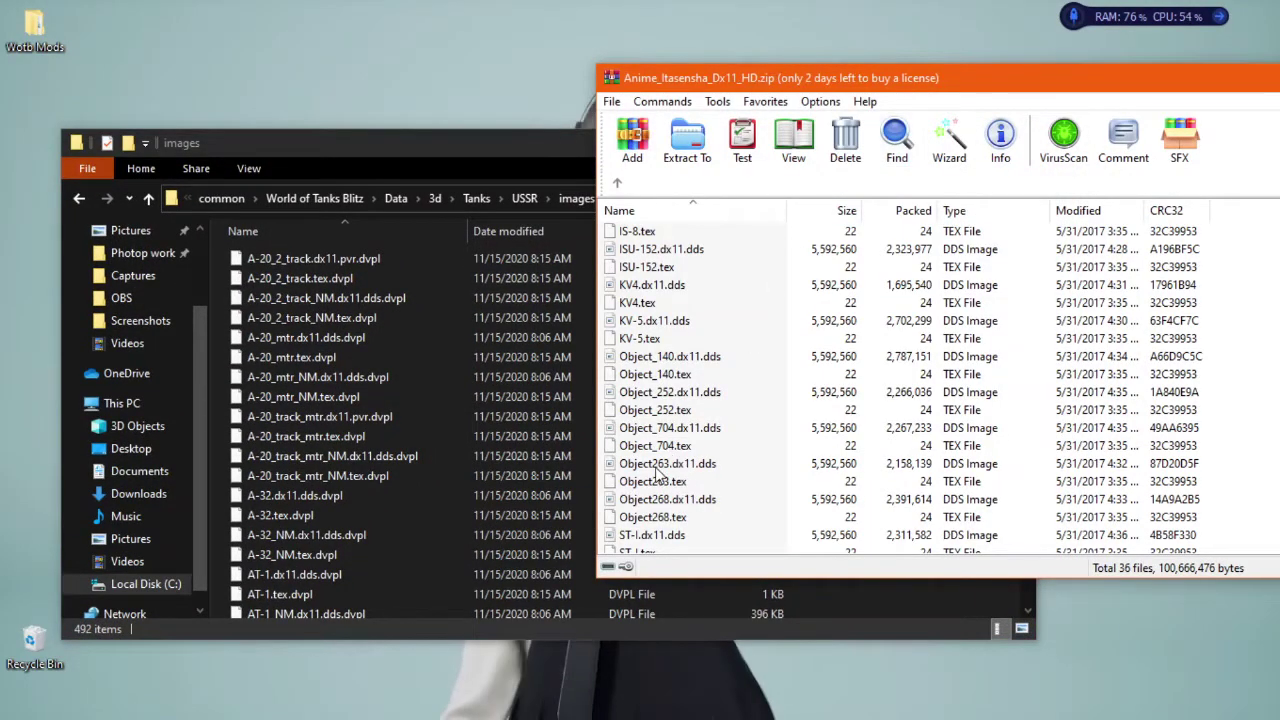
pyautogui.moveTo(1012, 84); pyautogui.dragTo(1210, 90)
pyautogui.moveTo(865, 433); pyautogui.dragTo(880, 609)
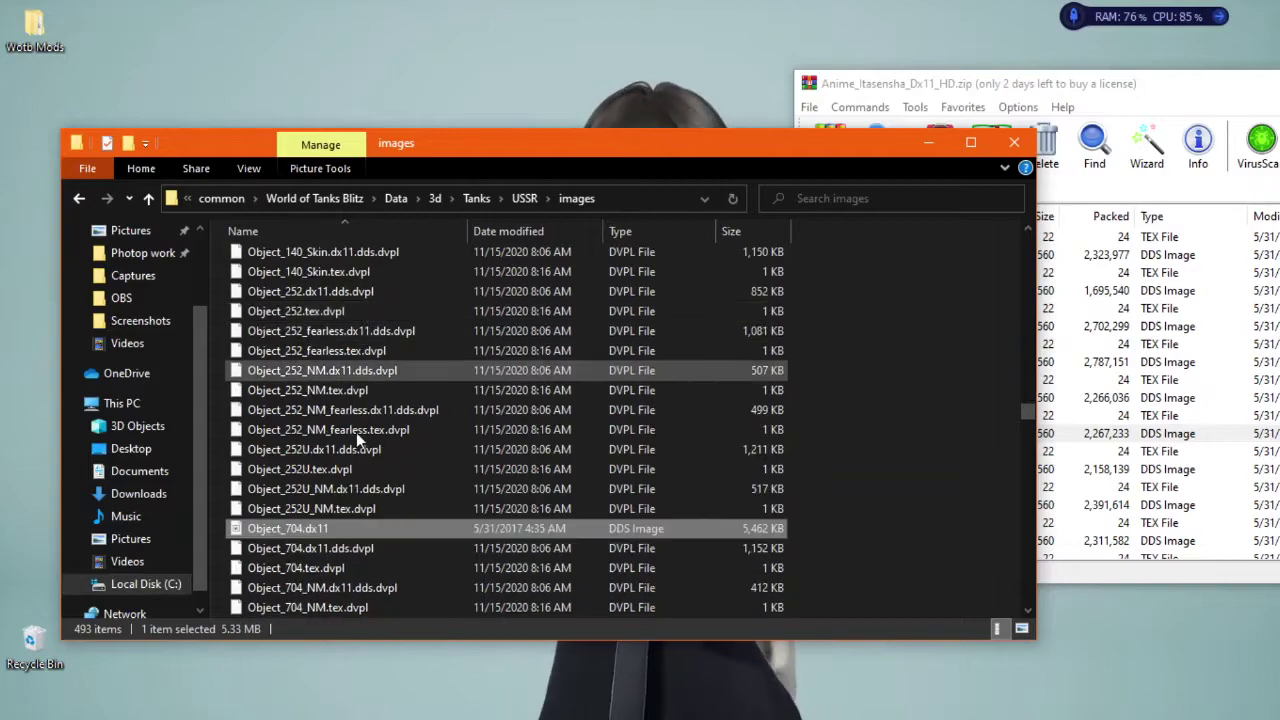
# - Delete the original Object_704.dx11.dds.dvpl from the game's USSR images folder
pyautogui.scroll(-1, 372, 526)
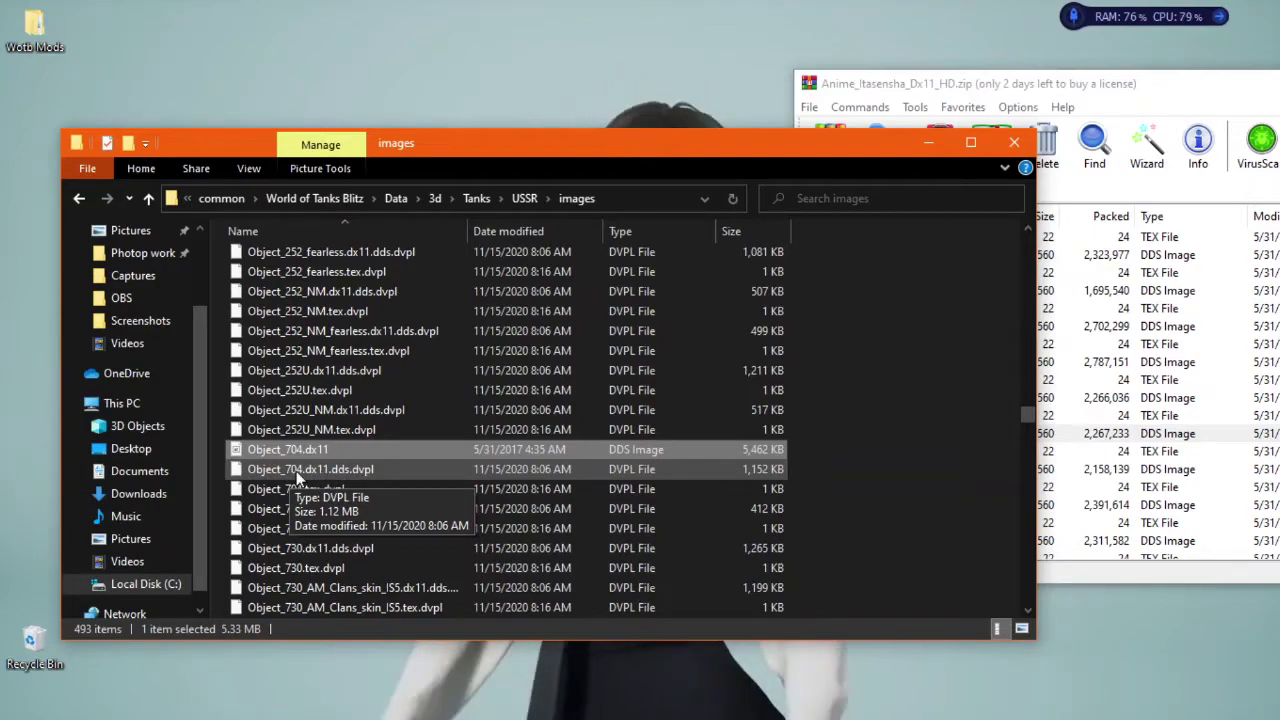
pyautogui.click(351, 469)
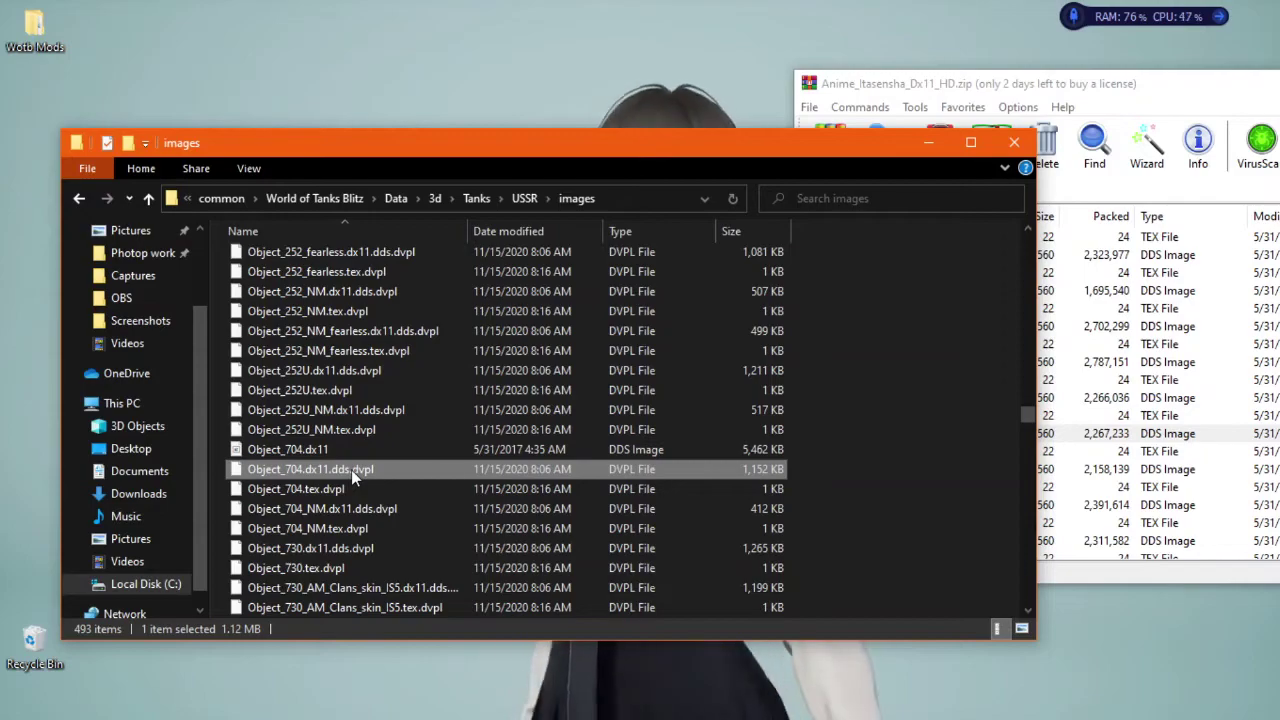
pyautogui.press('Delete')
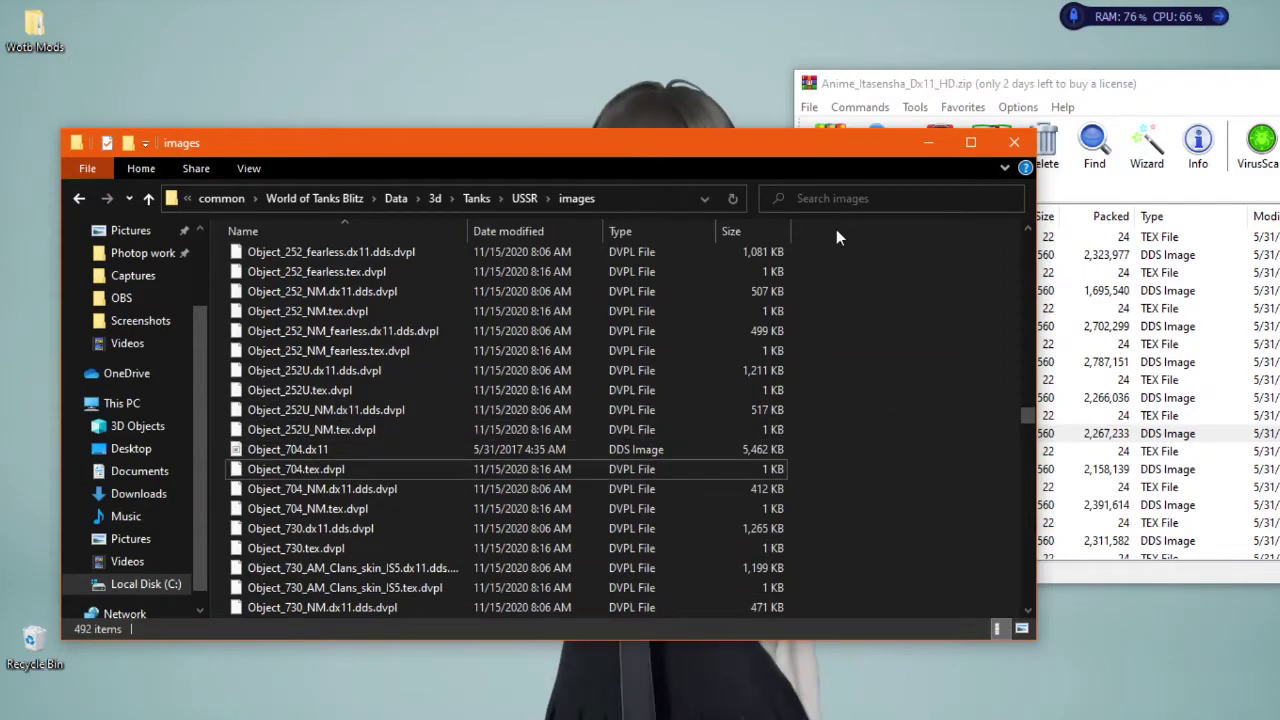
# - Reposition the images folder and skin archive windows, and close both of them
pyautogui.moveTo(797, 141); pyautogui.dragTo(768, 102)
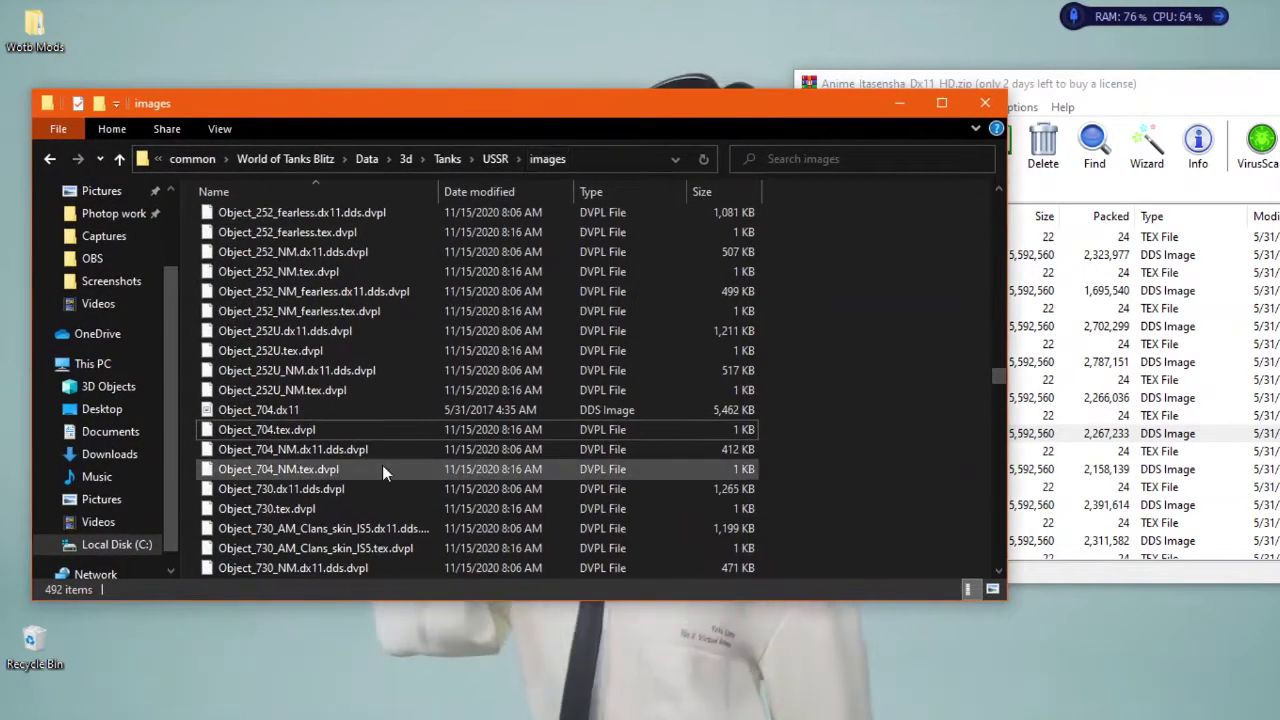
pyautogui.moveTo(1201, 92); pyautogui.dragTo(697, 106)
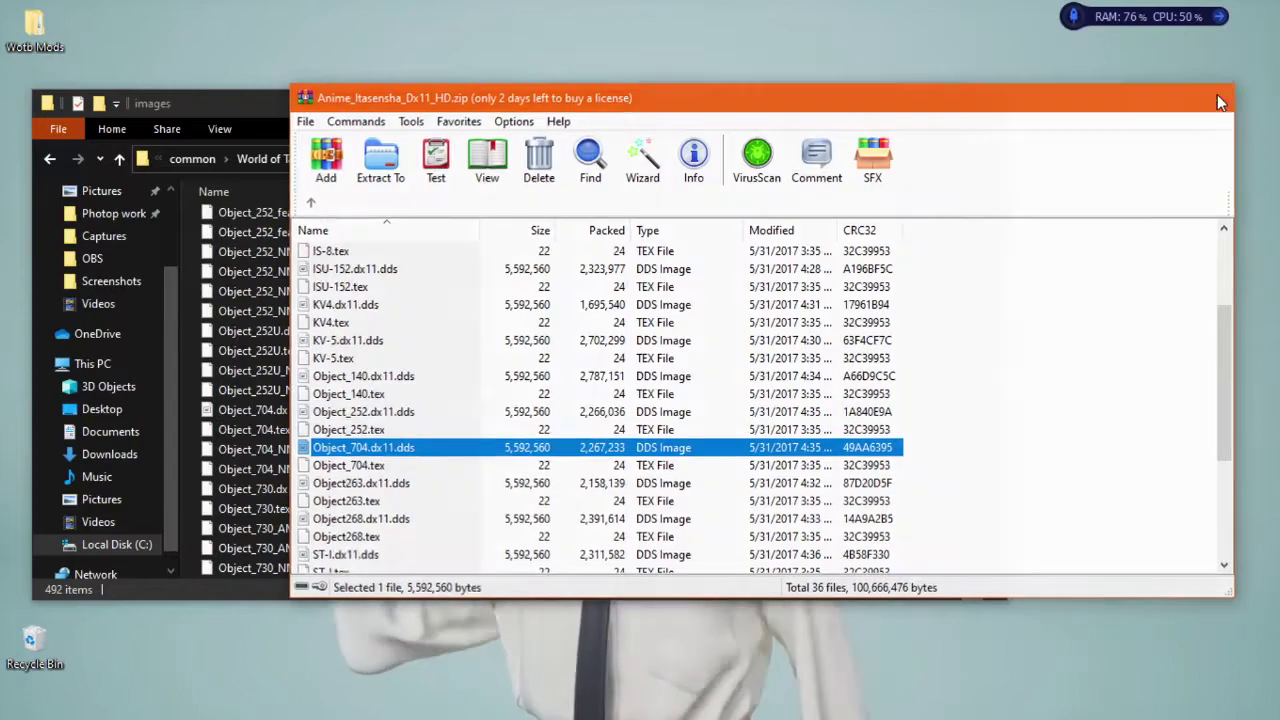
pyautogui.click(1214, 97)
pyautogui.click(985, 103)
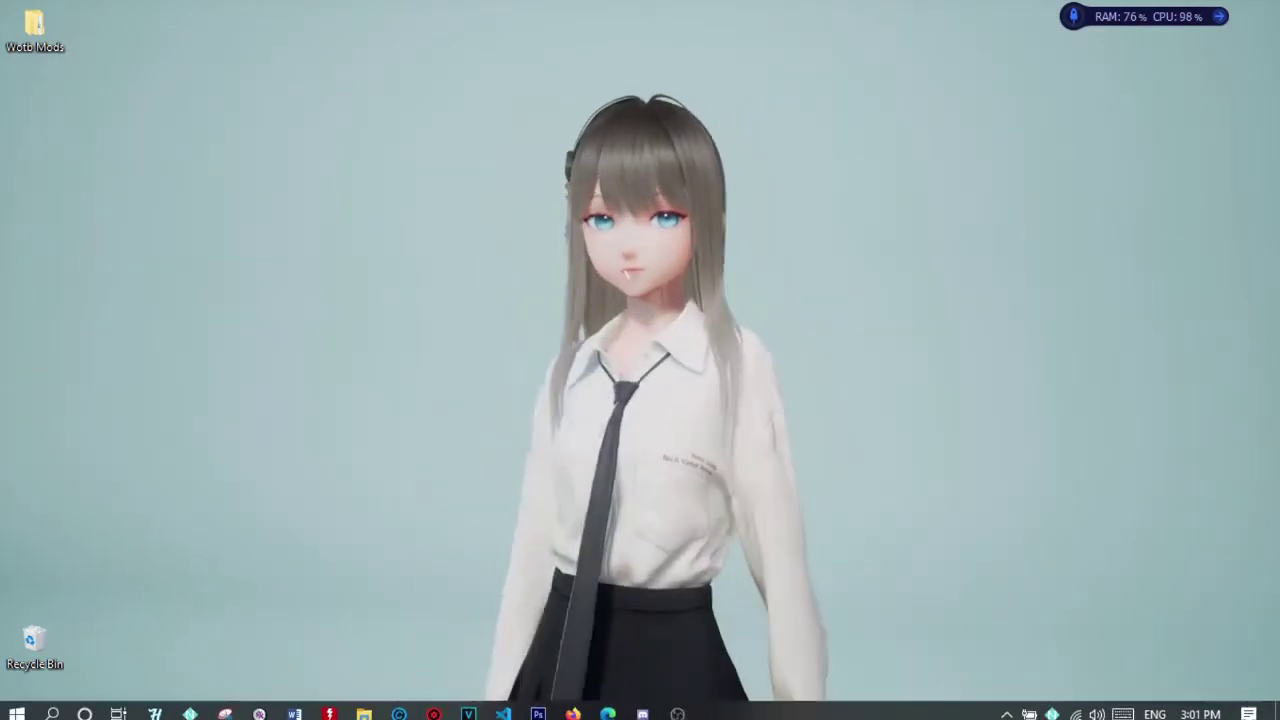
# - Switch to World of Tanks Blitz and open the U.S.S.R. tech tree
pyautogui.moveTo(364, 708)
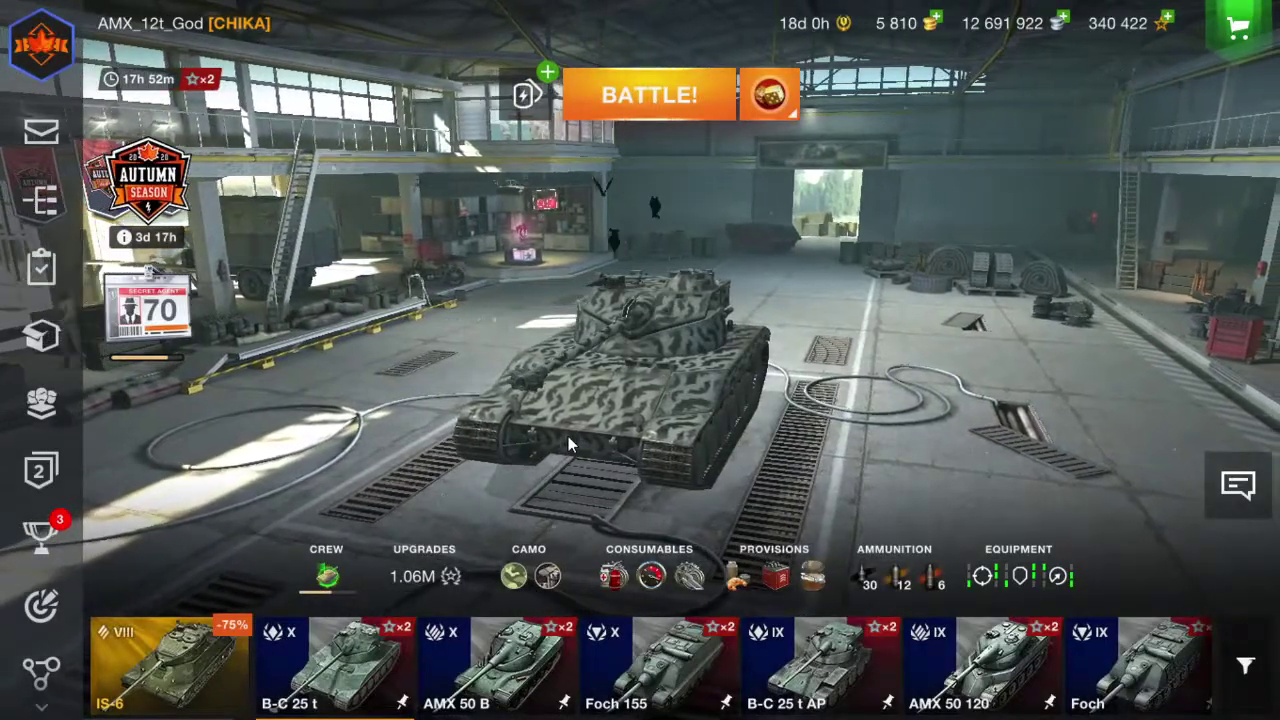
pyautogui.moveTo(568, 436); pyautogui.dragTo(526, 405)
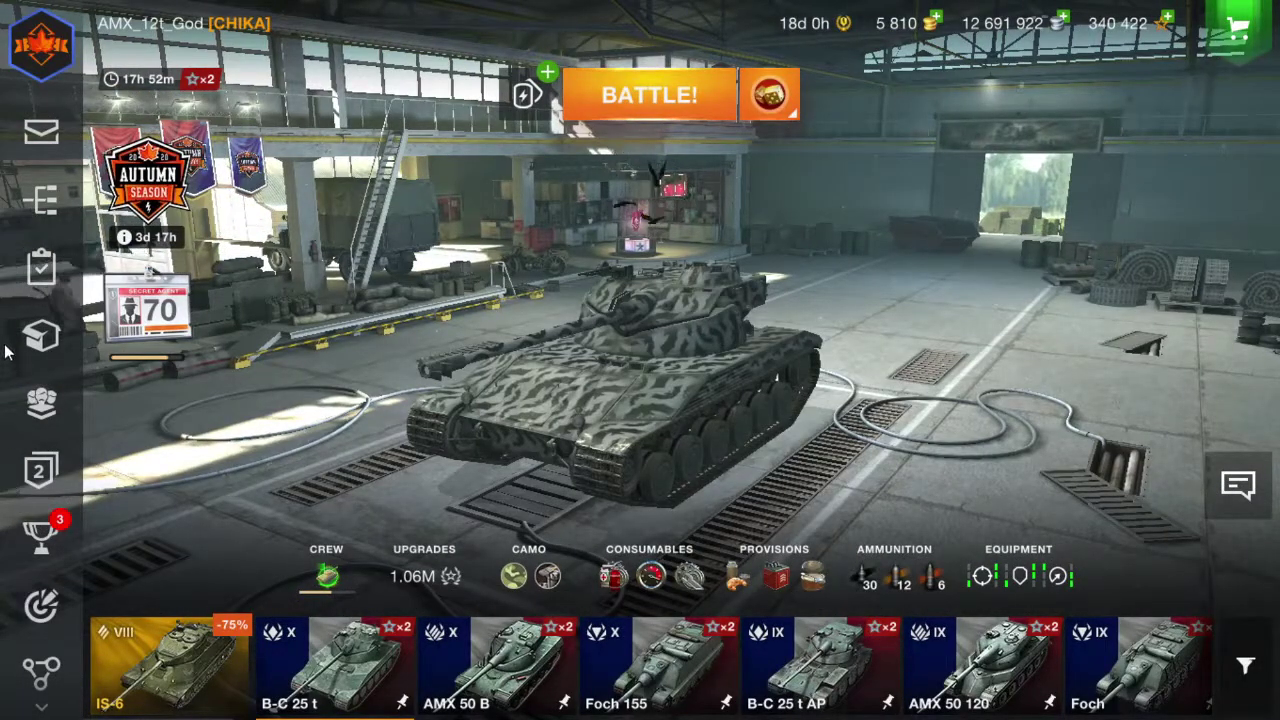
pyautogui.click(42, 200)
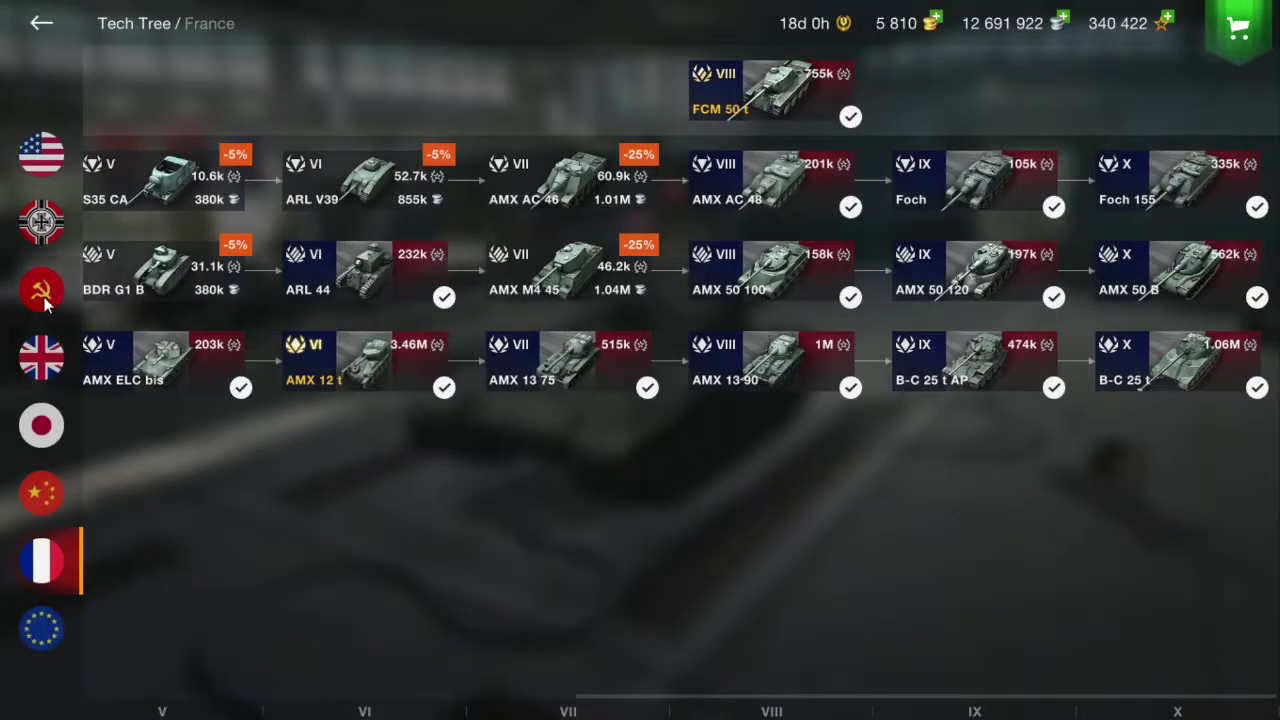
pyautogui.click(42, 292)
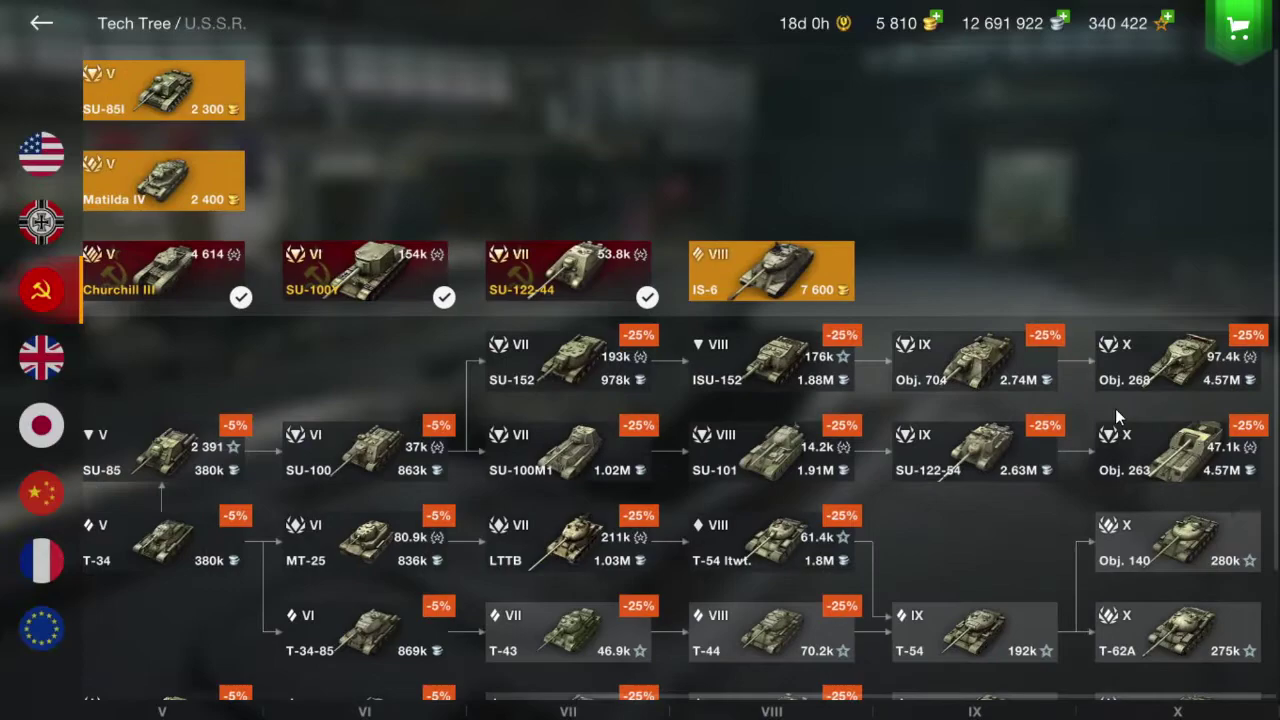
# - Open Object 263 from the tech tree and examine its model in the garage from several sides
pyautogui.click(1183, 440)
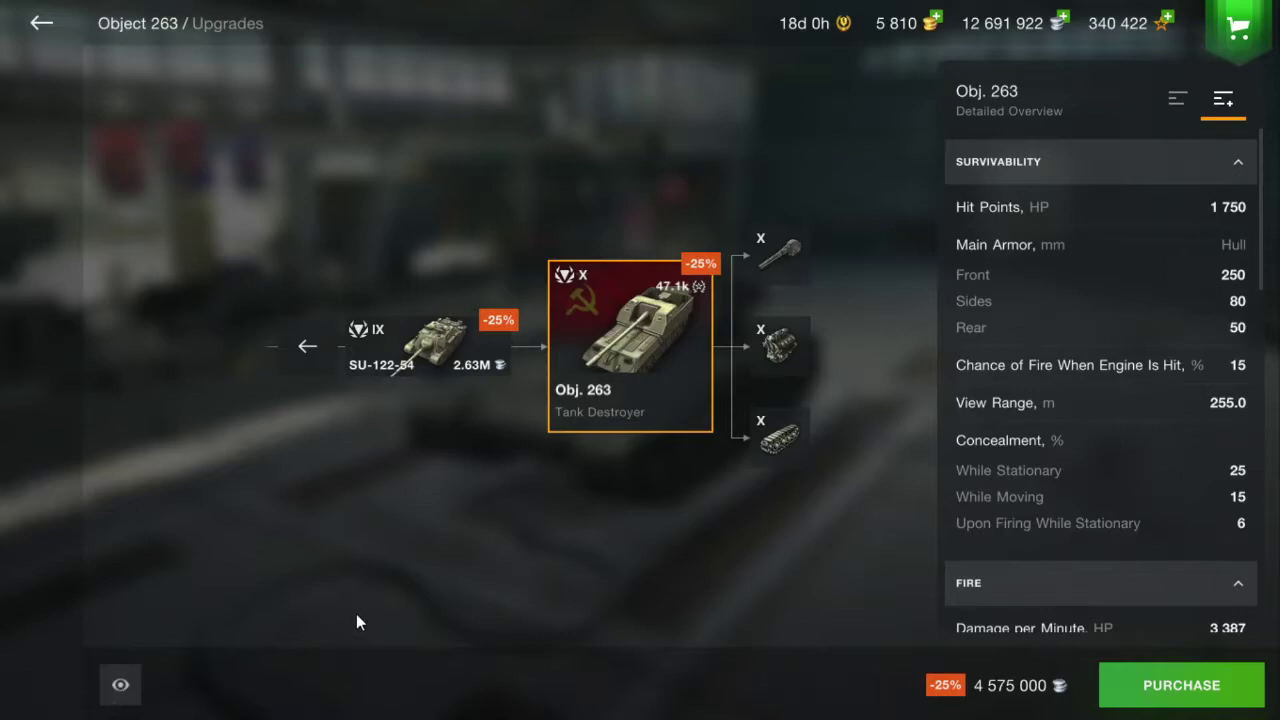
pyautogui.press('Escape')
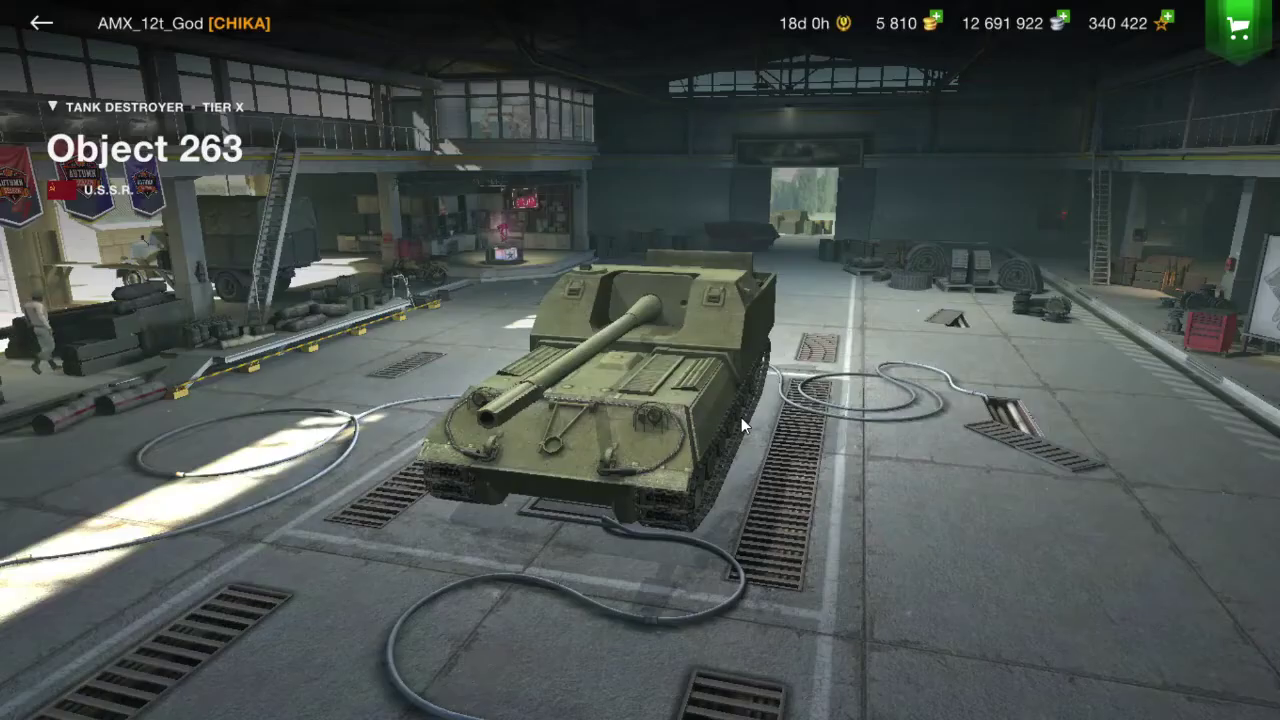
pyautogui.moveTo(741, 417); pyautogui.dragTo(350, 346)
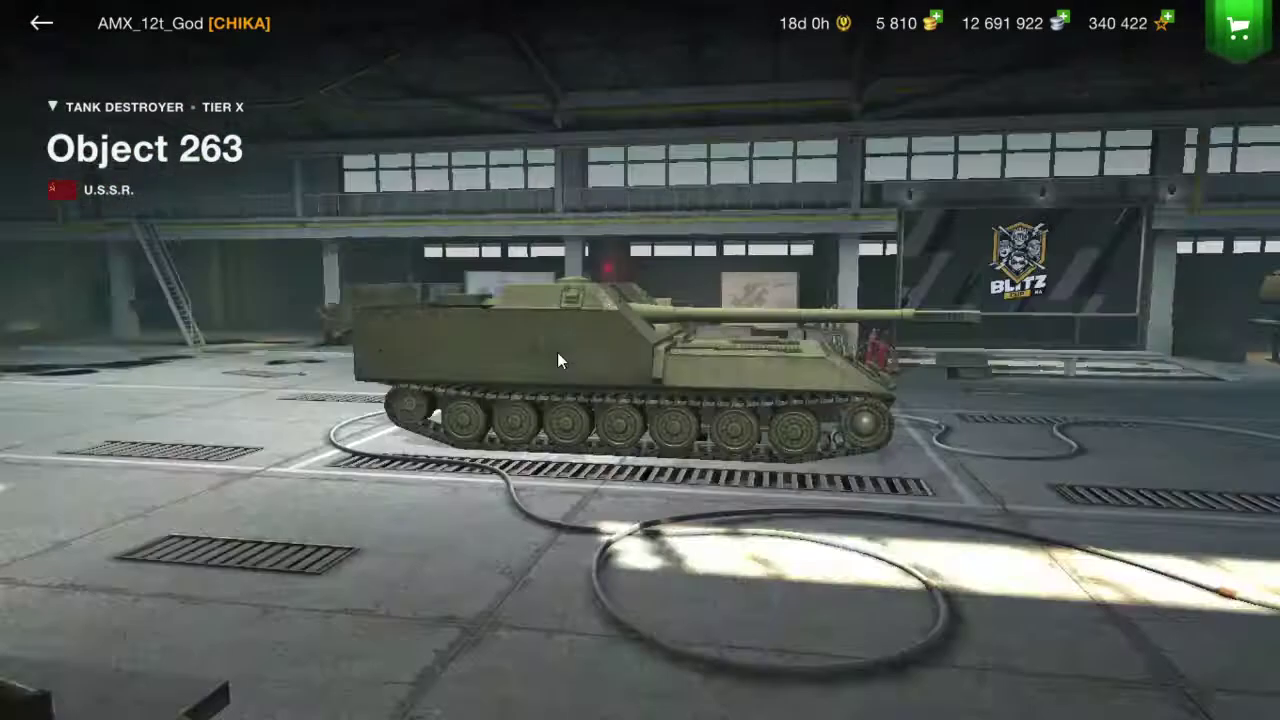
pyautogui.moveTo(557, 352); pyautogui.dragTo(985, 450)
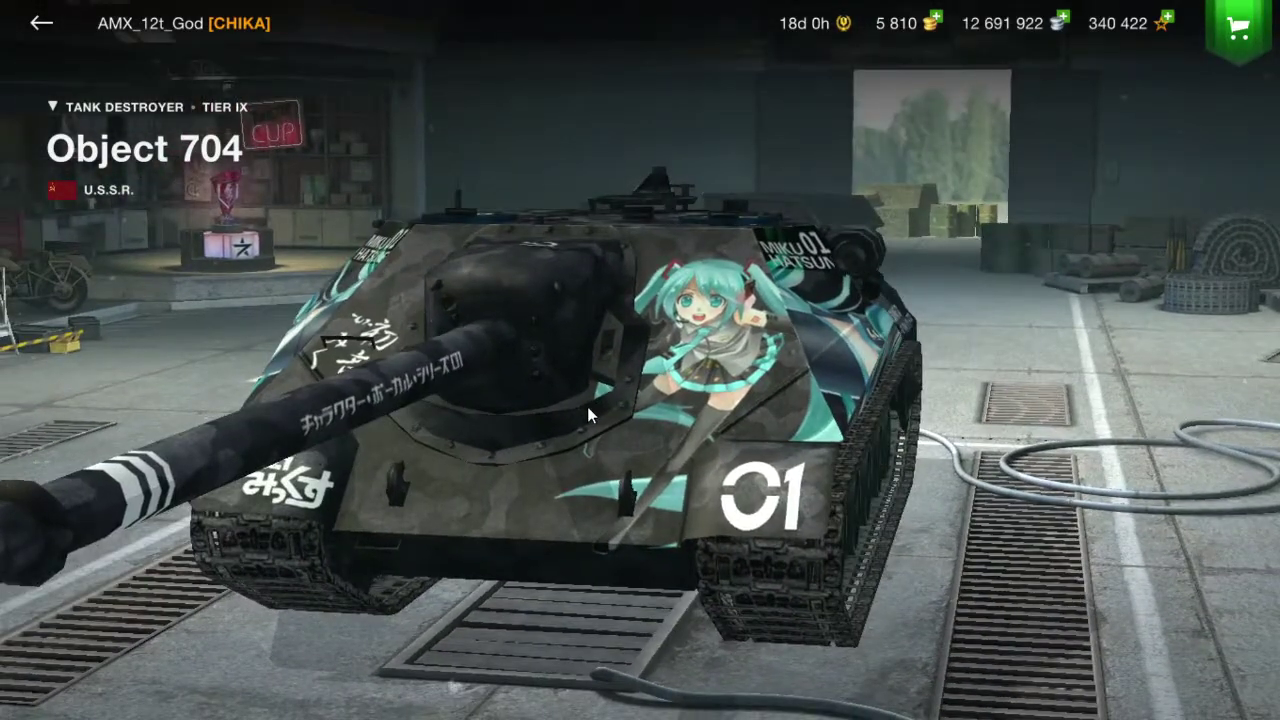
# - Examine the skin on the Object 704 from the front, rear and above, and return to its upgrades page
pyautogui.moveTo(587, 406); pyautogui.dragTo(242, 409)
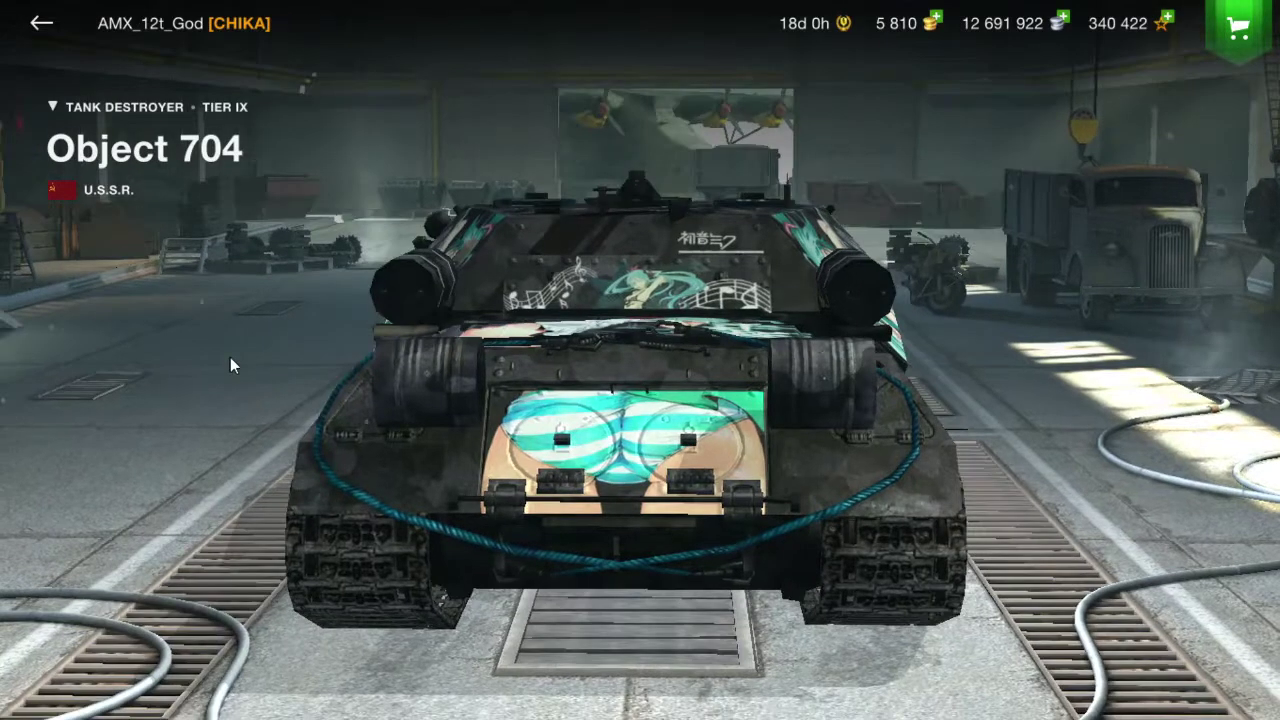
pyautogui.moveTo(230, 365)
pyautogui.mouseDown()
pyautogui.moveTo(236, 343)
pyautogui.moveTo(214, 573)
pyautogui.mouseUp()
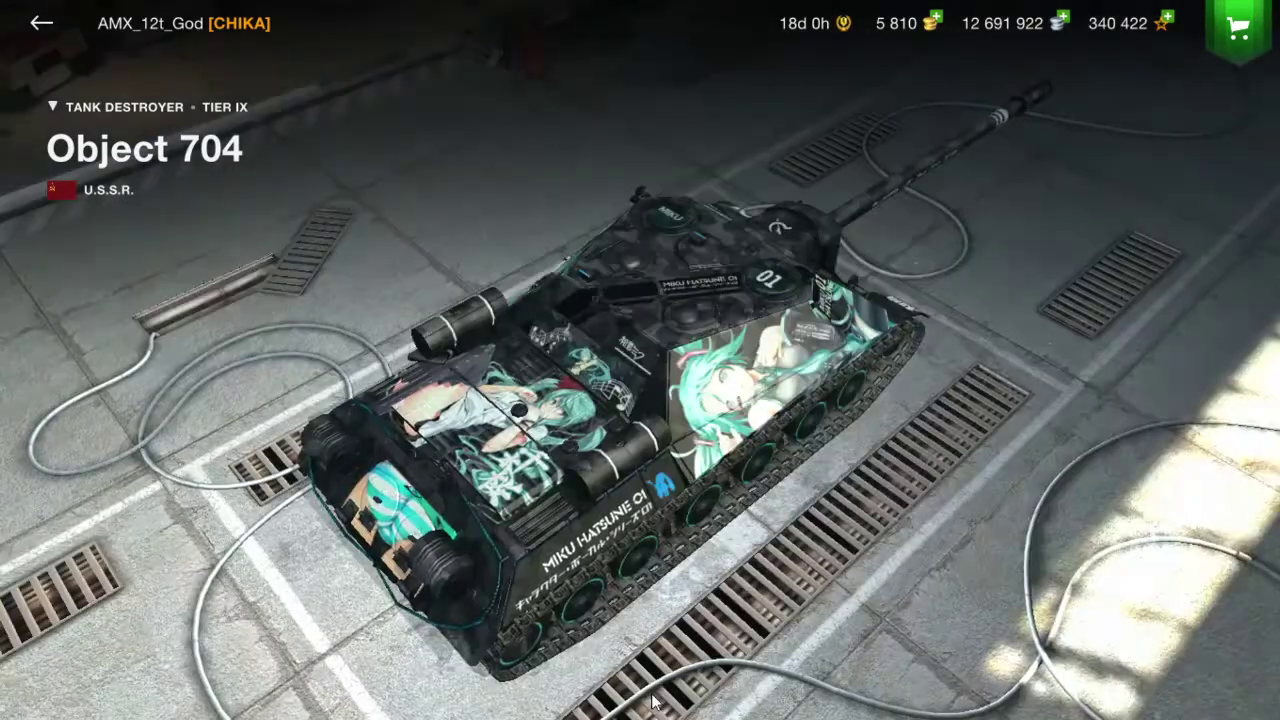
pyautogui.moveTo(655, 700); pyautogui.dragTo(835, 545)
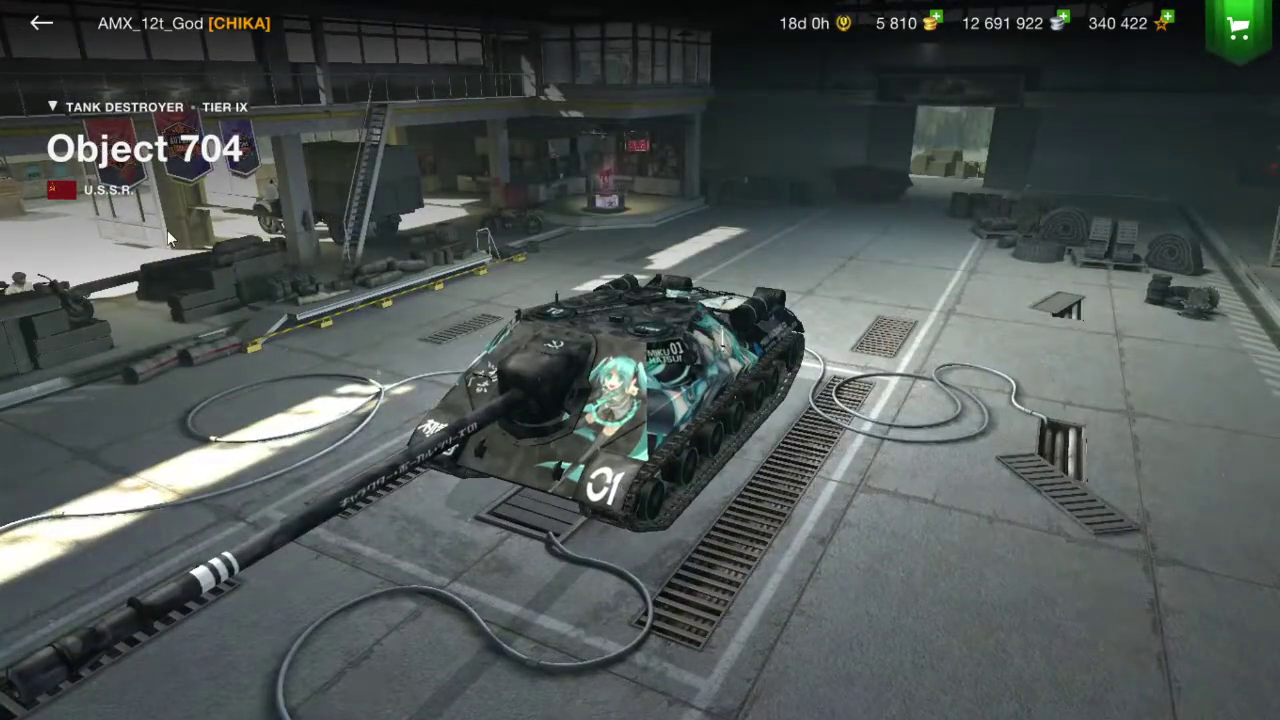
pyautogui.click(812, 408)
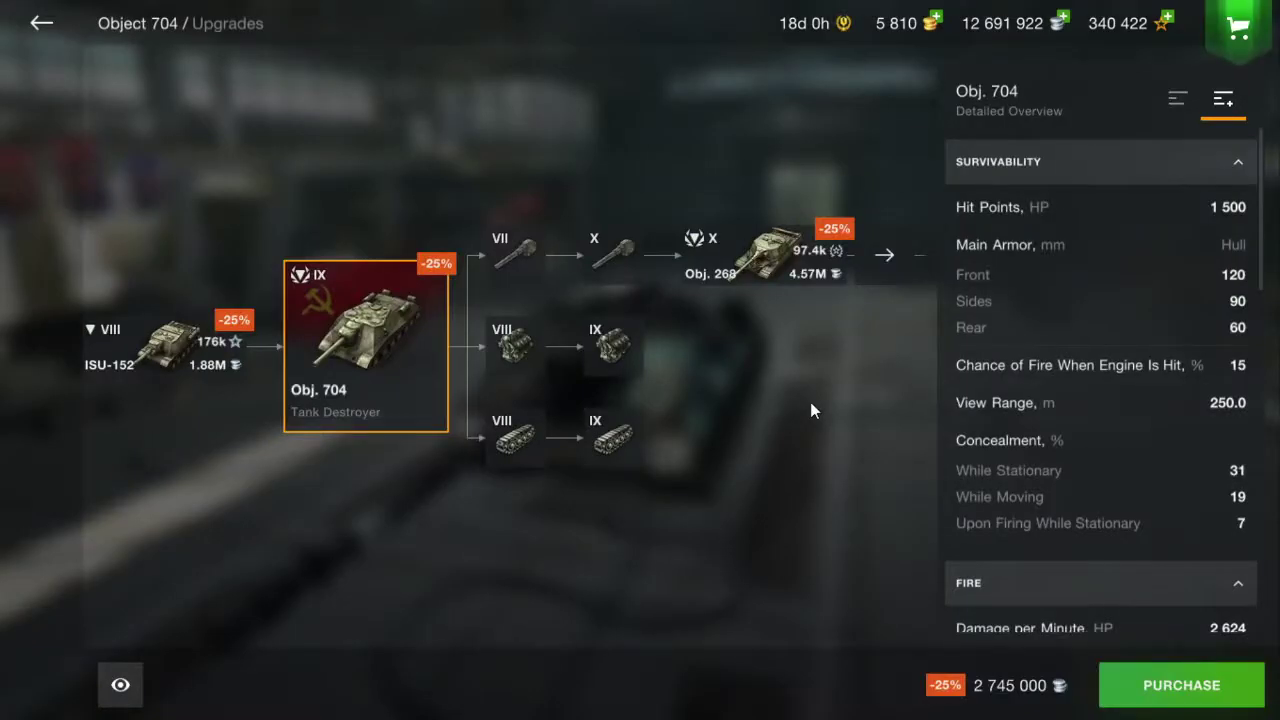